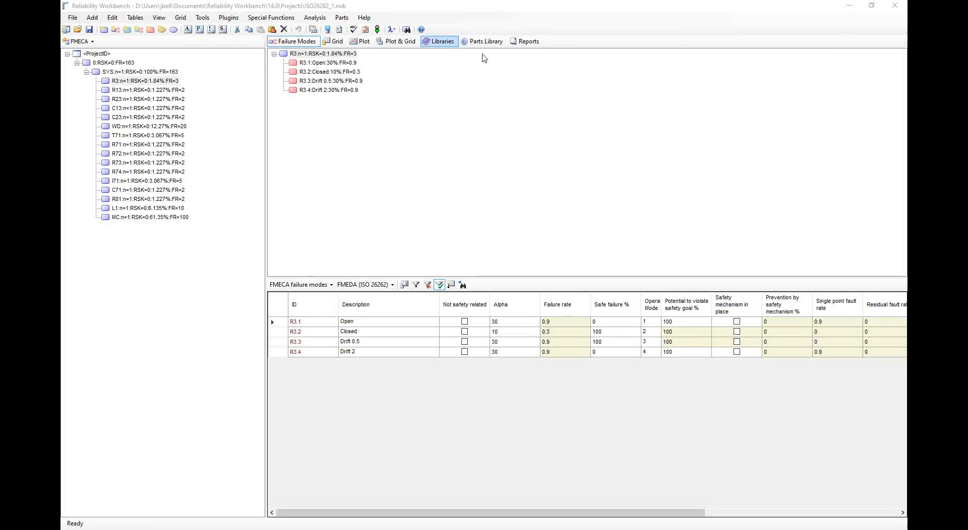
left_click(523, 9)
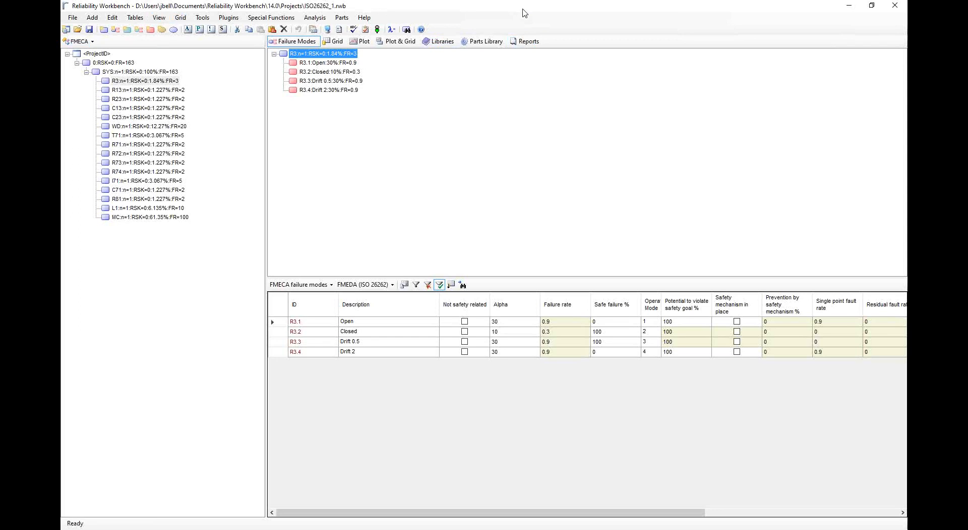
left_click(93, 41)
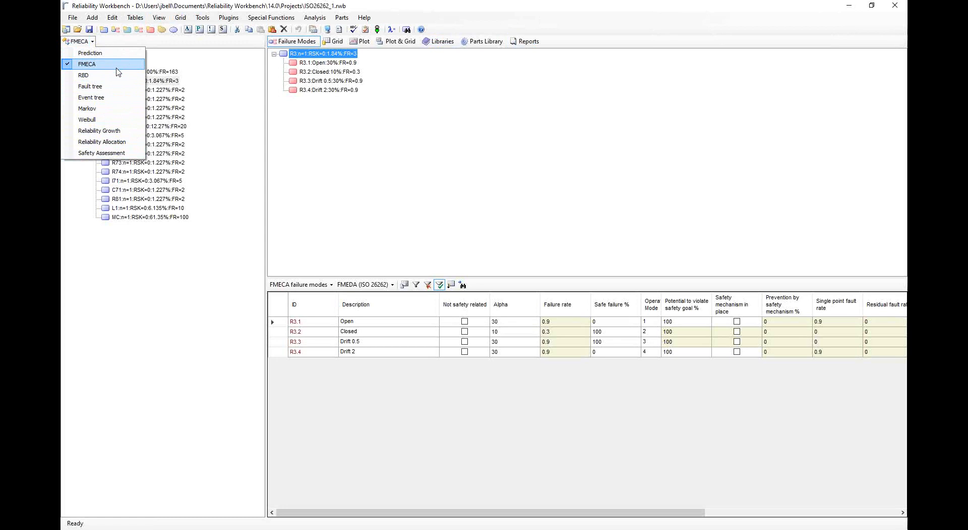
left_click(104, 40)
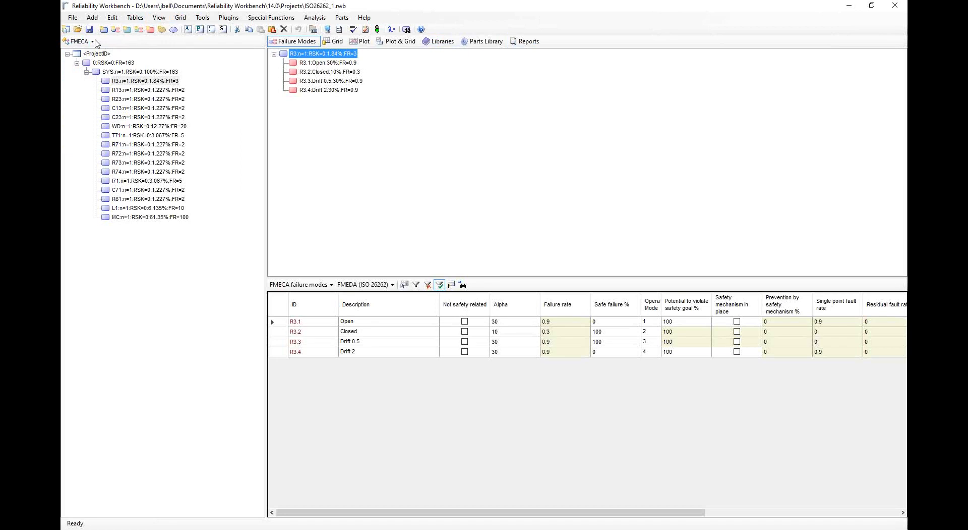
left_click(96, 41)
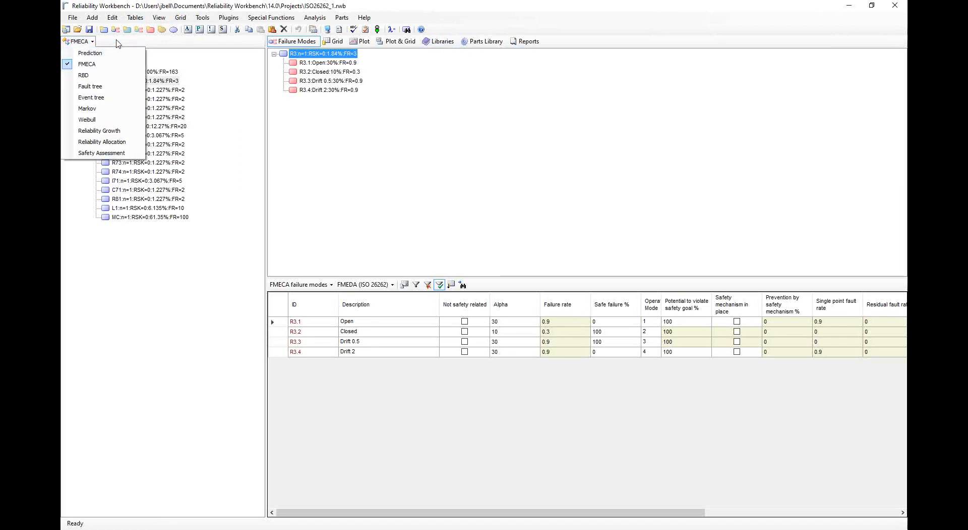
left_click(117, 44)
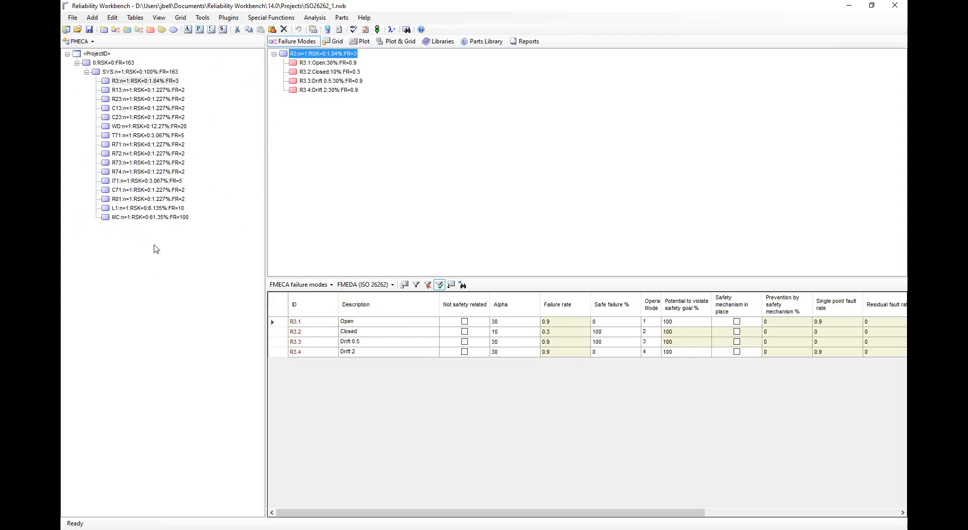
- Examine the ISO 26262 properties of block T71's Closed gate failure mode, including its safety mechanism choices, and accept the dialog
left_click(135, 135)
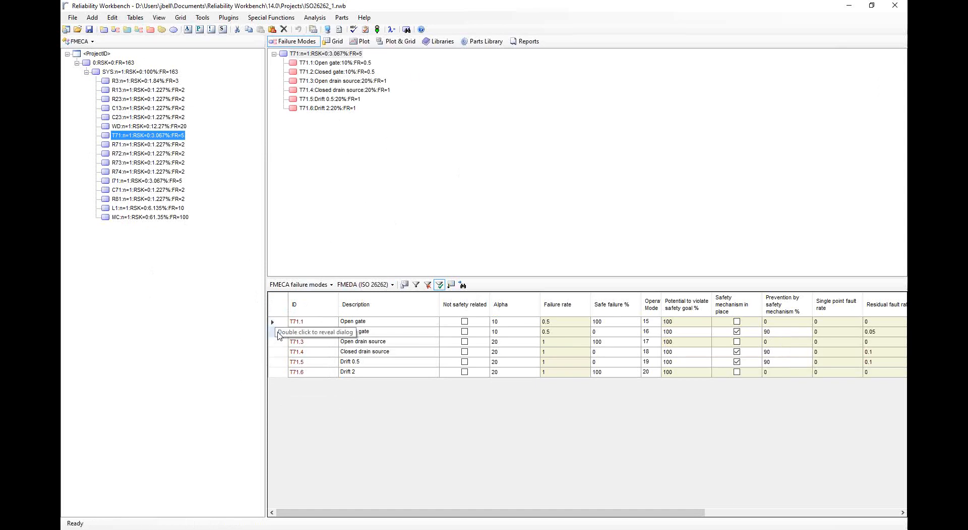
left_click(281, 334)
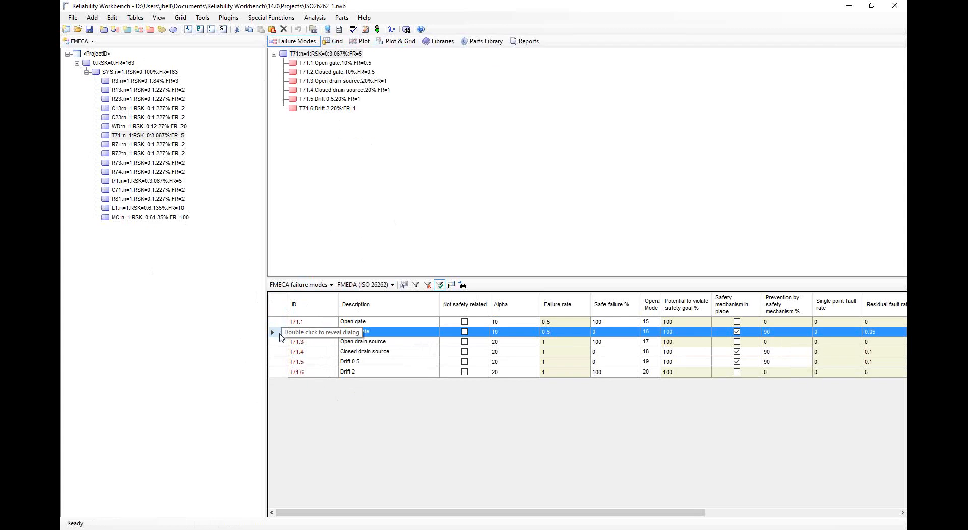
double_click(284, 331)
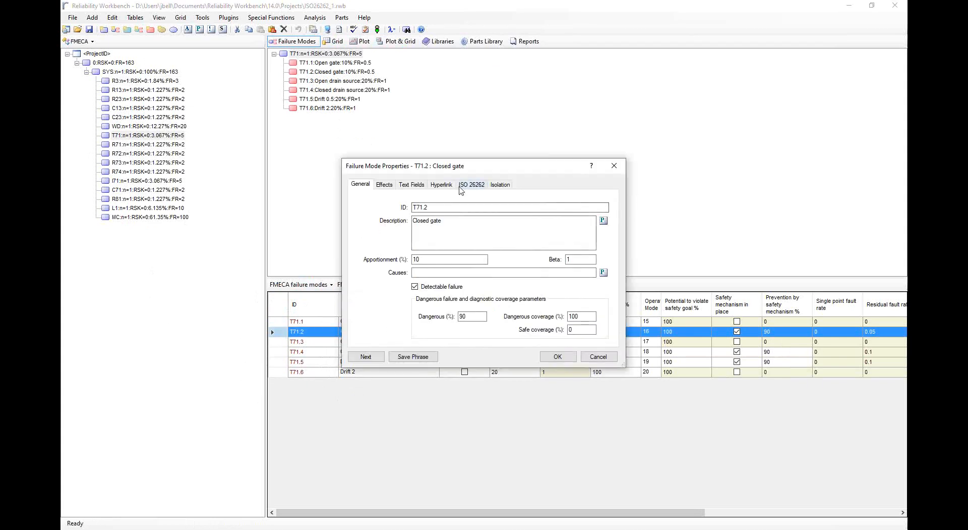
left_click(472, 185)
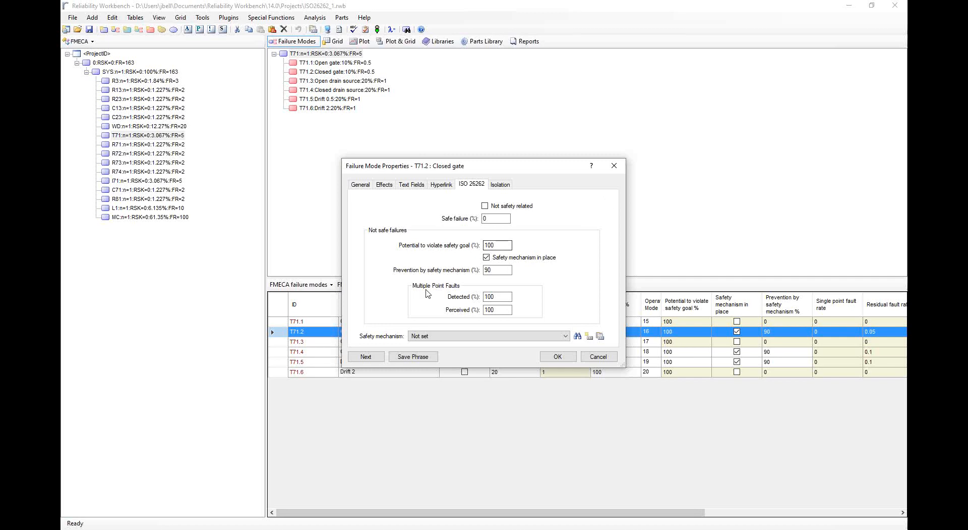
left_click(423, 337)
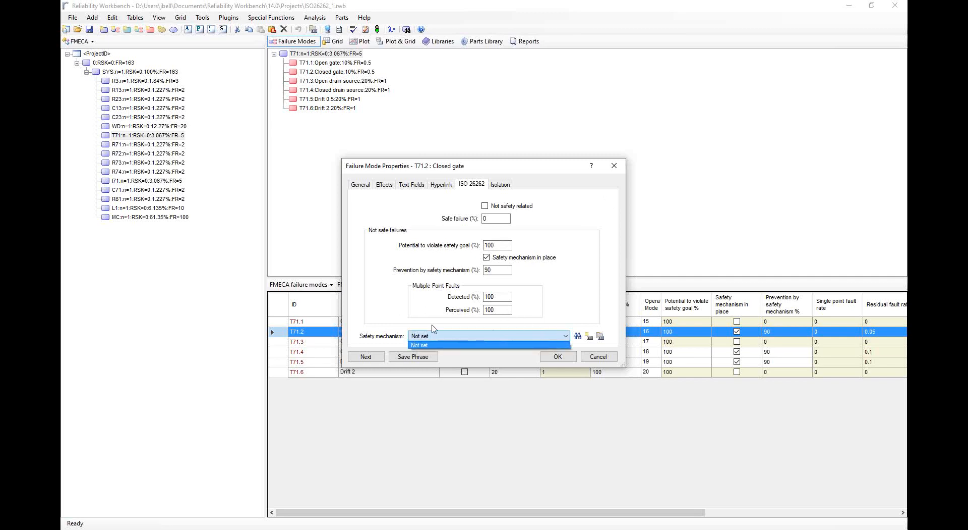
left_click(437, 345)
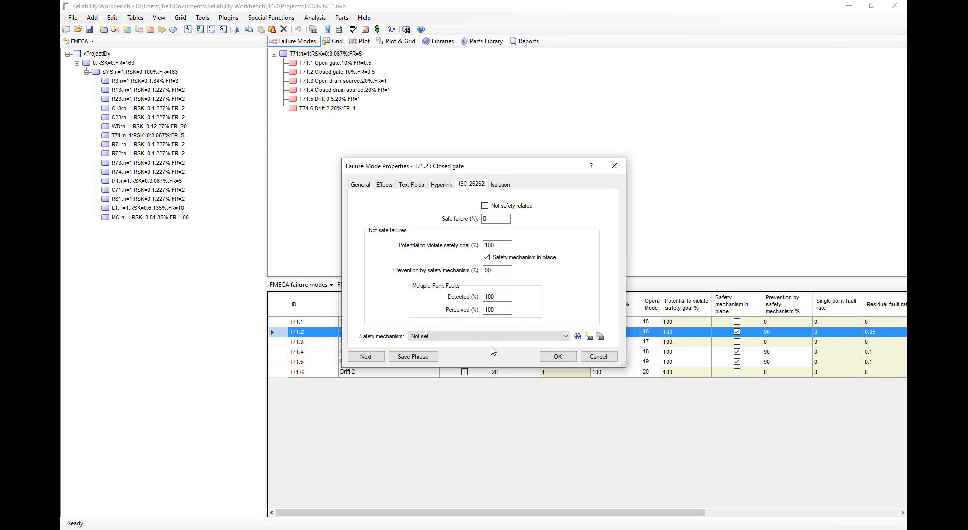
left_click(560, 357)
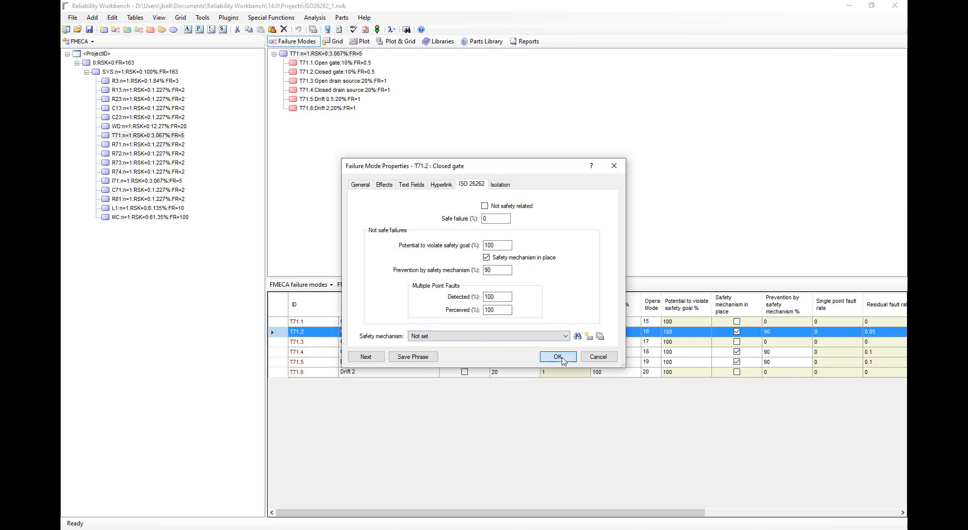
left_click(390, 30)
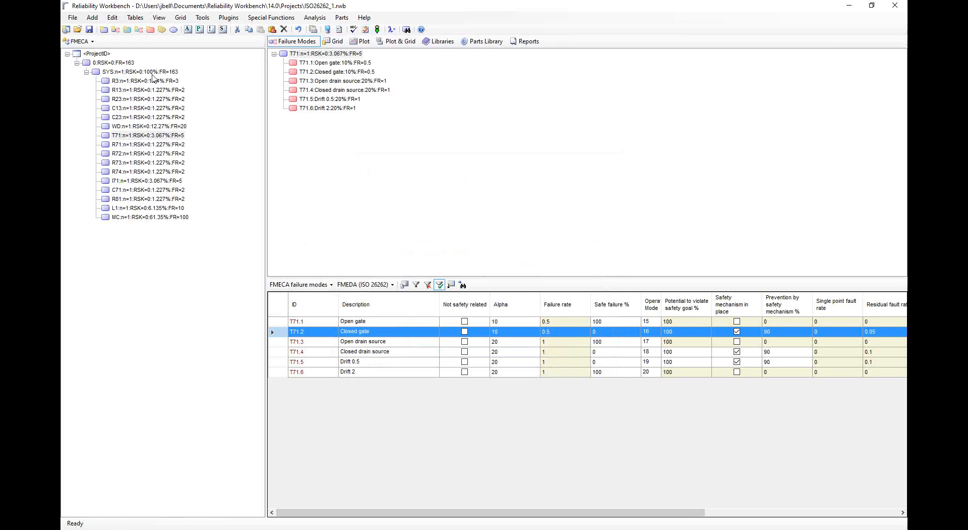
- Inspect the failure rate in block T71's properties and the Alpha value of its Closed gate failure mode
left_click(130, 136)
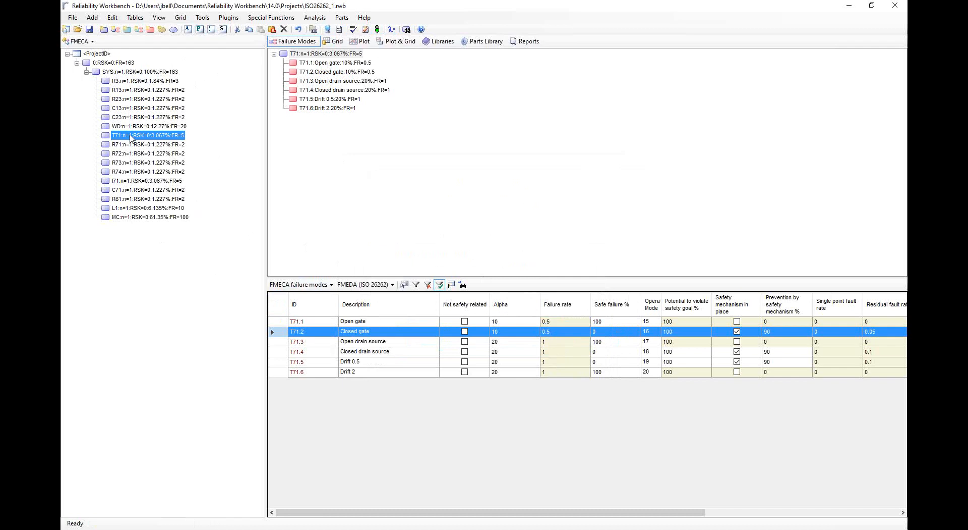
double_click(130, 137)
left_click(442, 261)
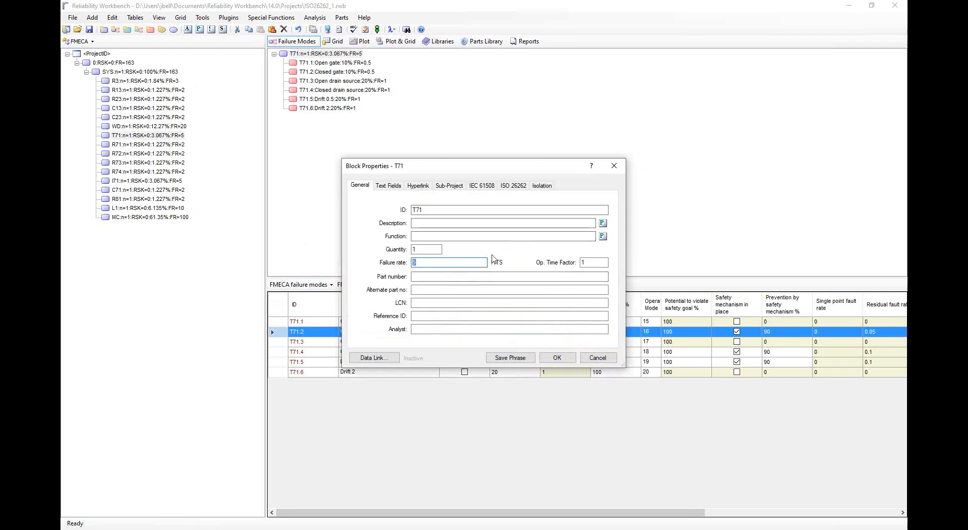
left_click(429, 262)
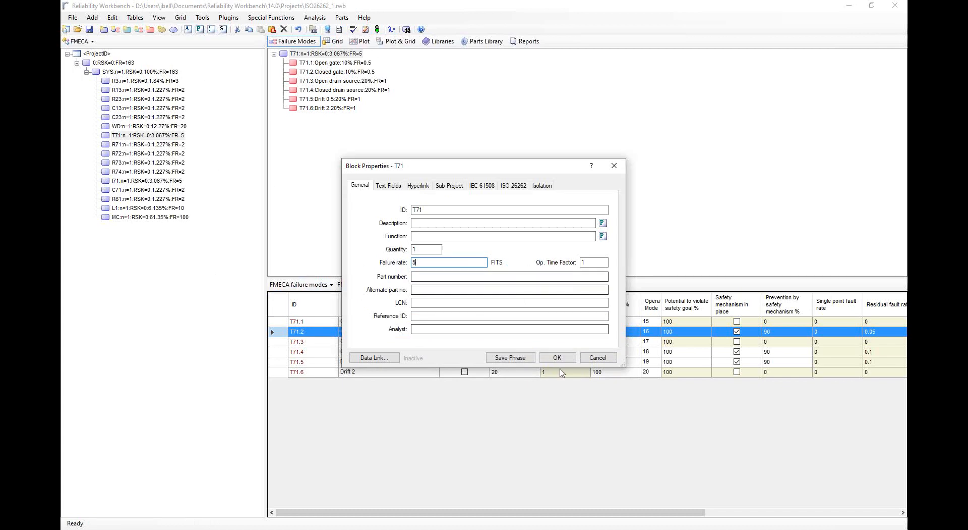
left_click(606, 358)
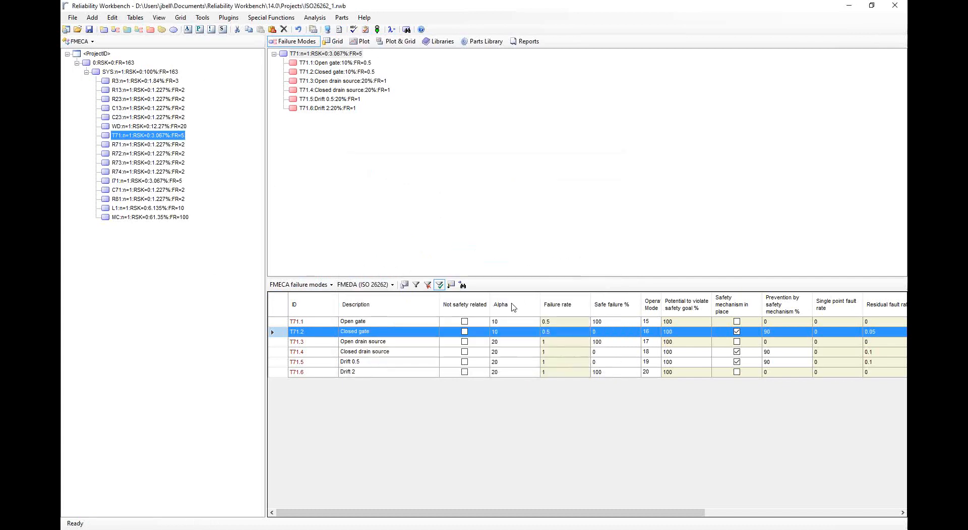
left_click(503, 334)
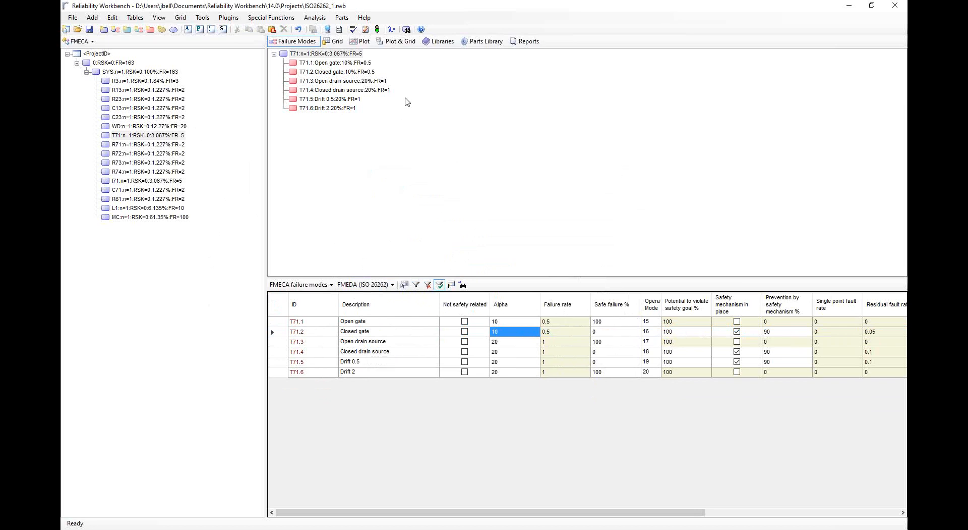
- Review the ISO 26262 failure rates and fault metrics in the System Results Summary, and close the summary
left_click(392, 29)
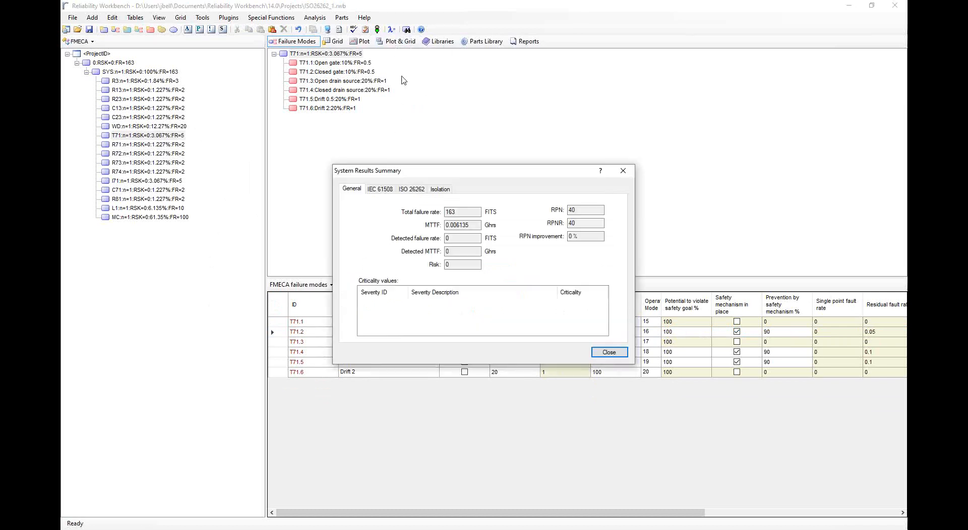
left_click(412, 190)
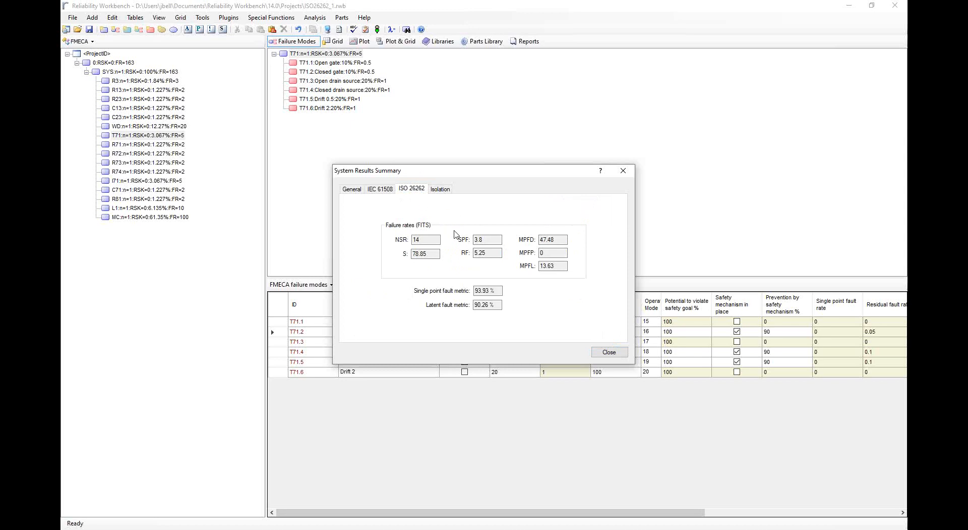
left_click(426, 239)
left_click(435, 255)
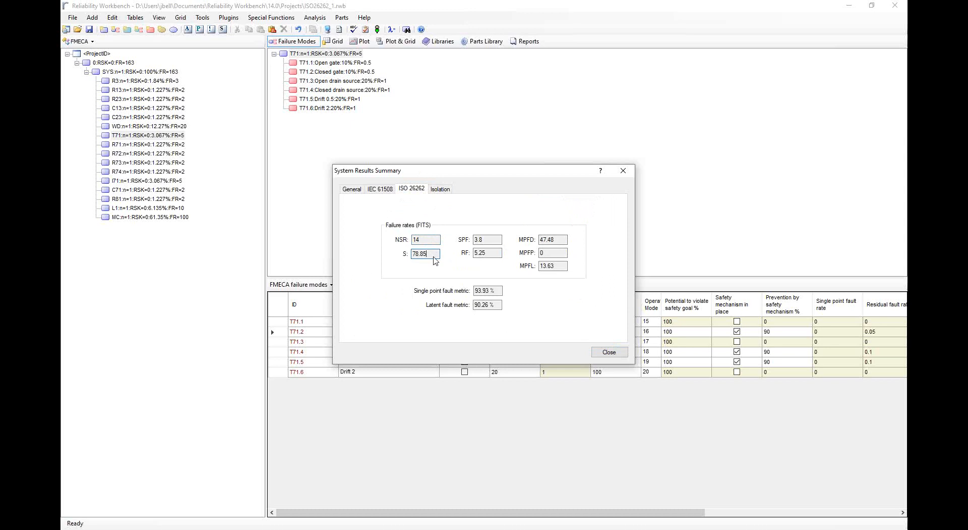
left_click(494, 254)
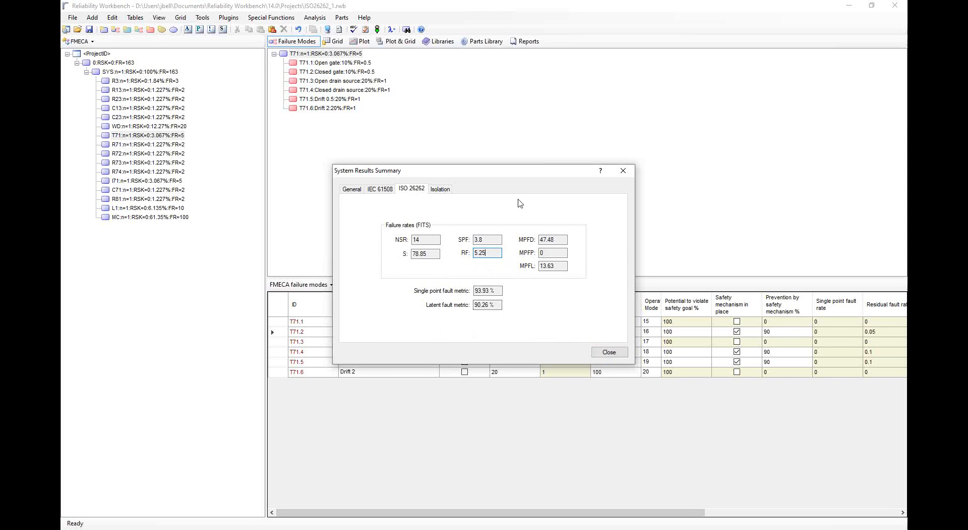
left_click(610, 352)
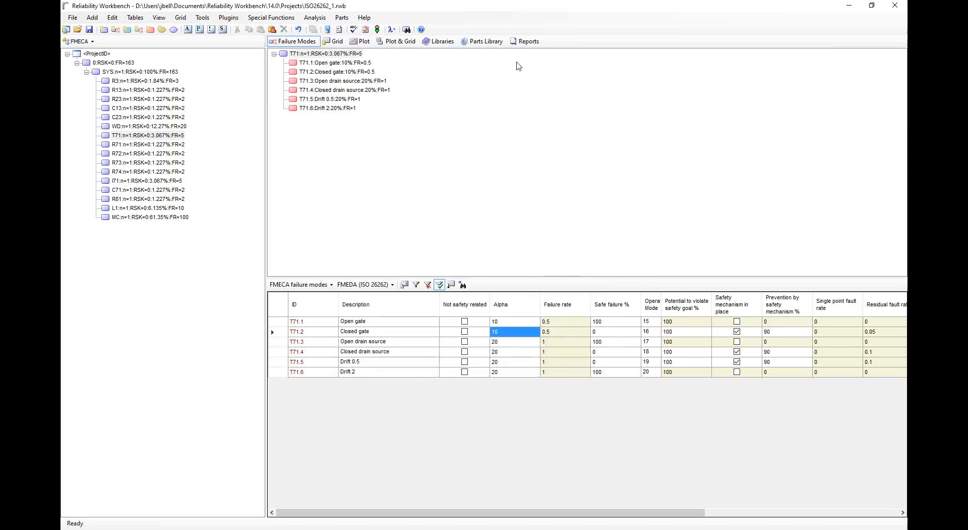
- Open the ISO 26262 report and read through its first page, from the component table to the totals and fault metrics
left_click(534, 49)
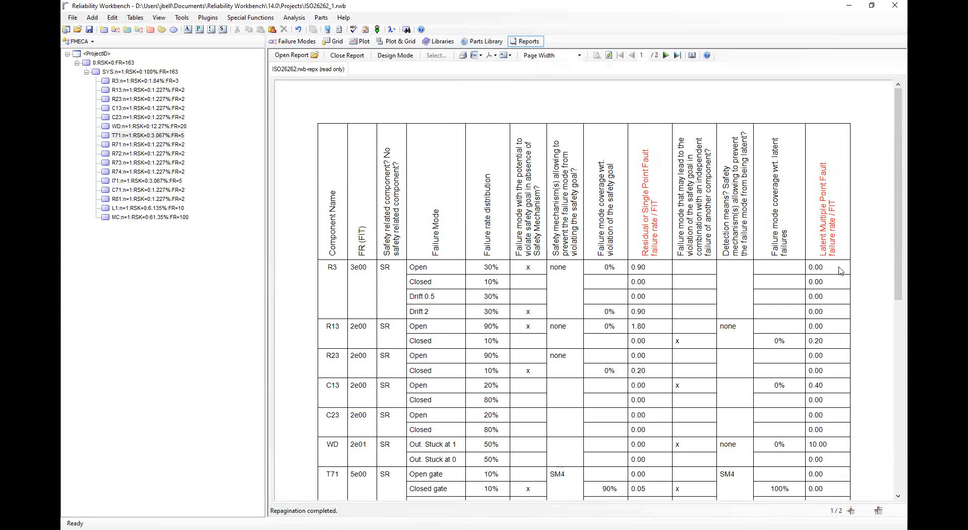
left_click_drag(898, 162, 898, 347)
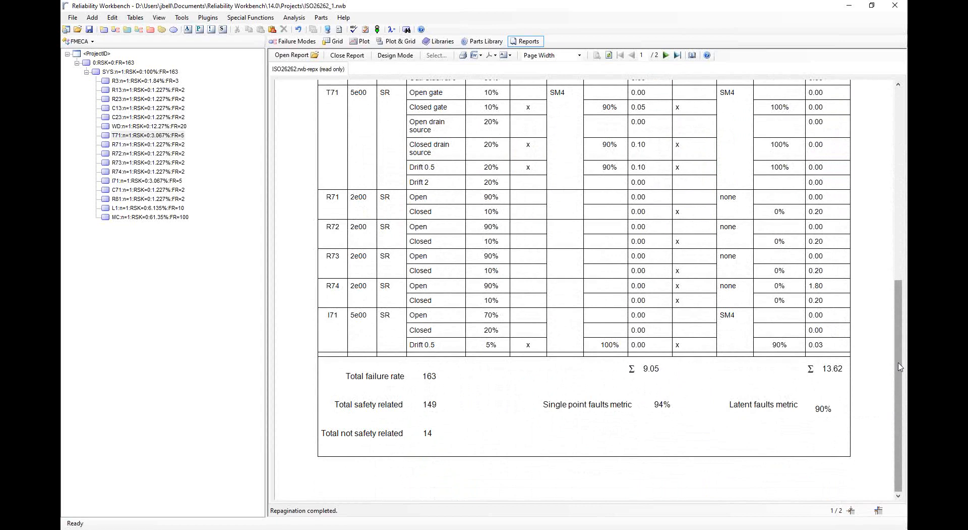
left_click_drag(900, 366, 905, 159)
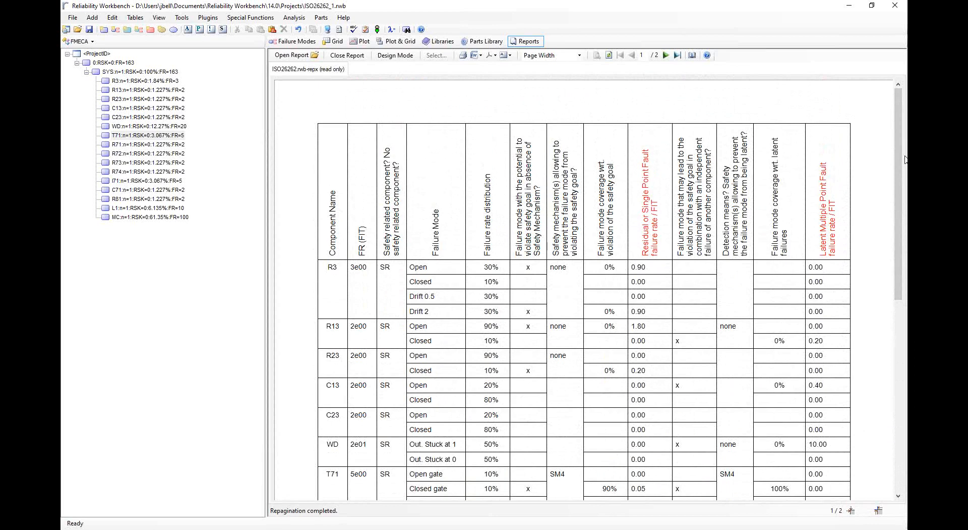
- Select block R13 in the project tree and switch to the other Reliability Workbench window with the ISO26262_FT.rwb project
left_click(150, 84)
left_click(177, 91)
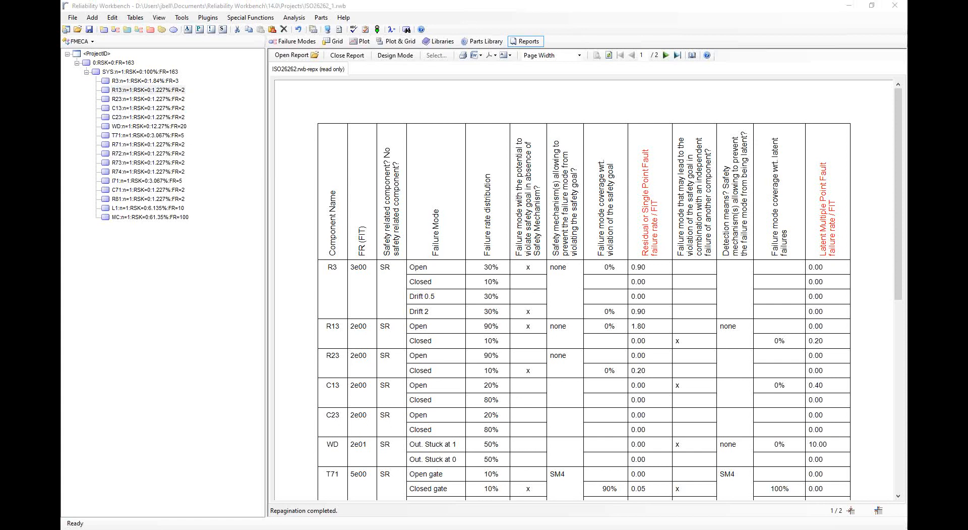
key("alt+Tab")
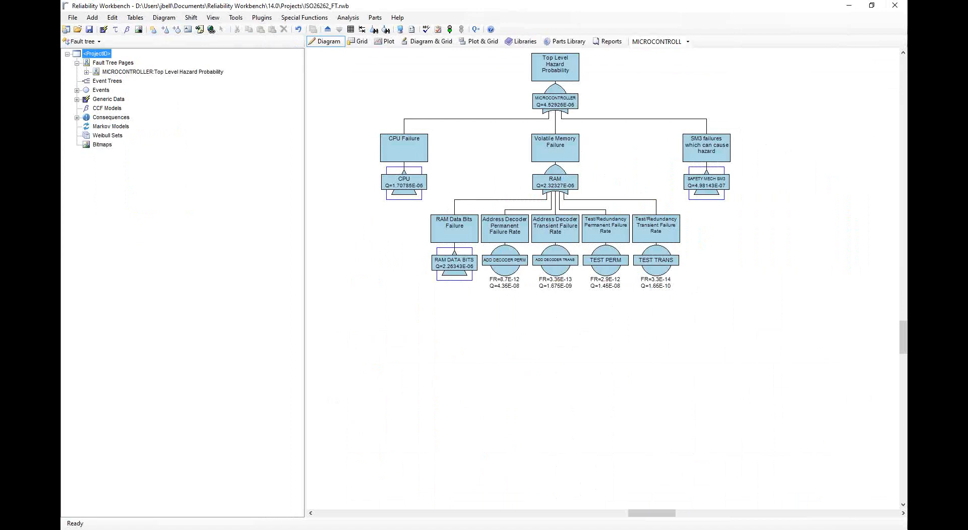
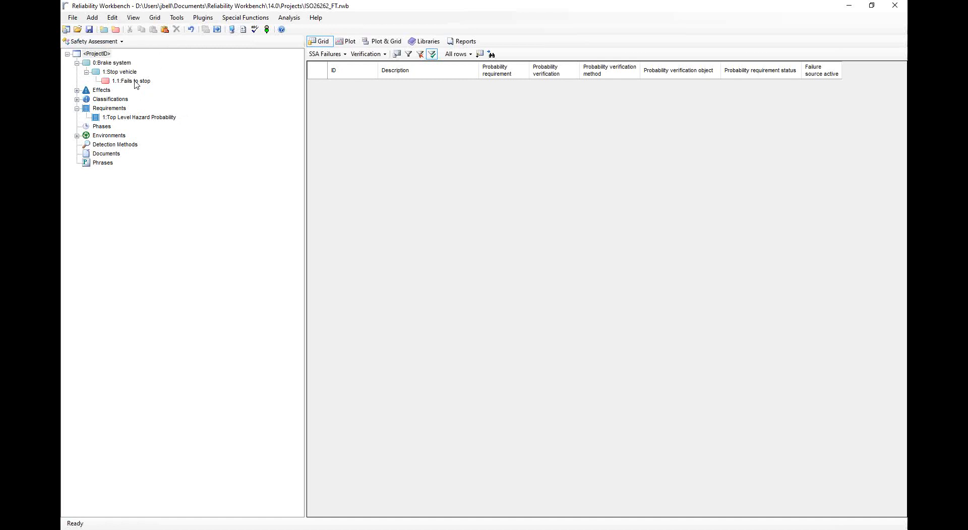
- Open the properties of the Top Level Hazard Probability requirement assigned to failure 1.1 Fails to stop
double_click(132, 81)
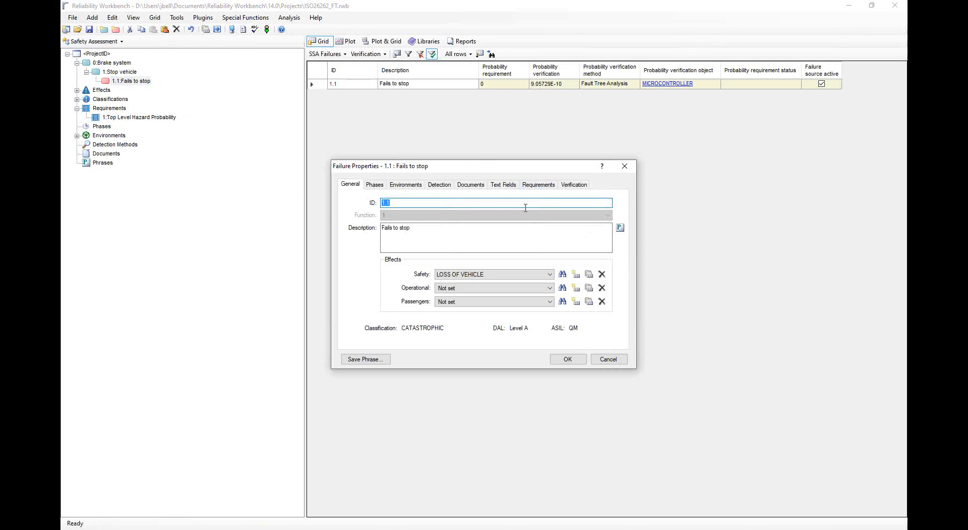
left_click(538, 185)
left_click(439, 217)
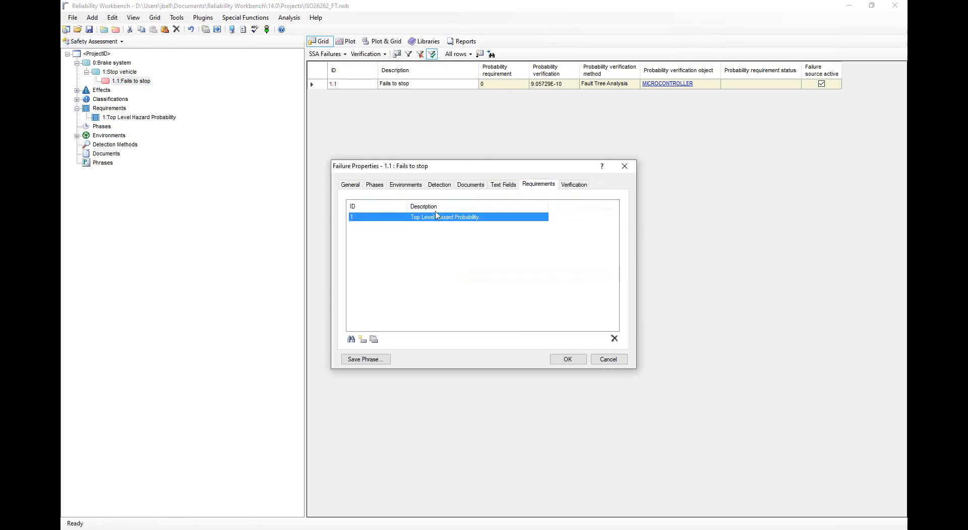
left_click(375, 339)
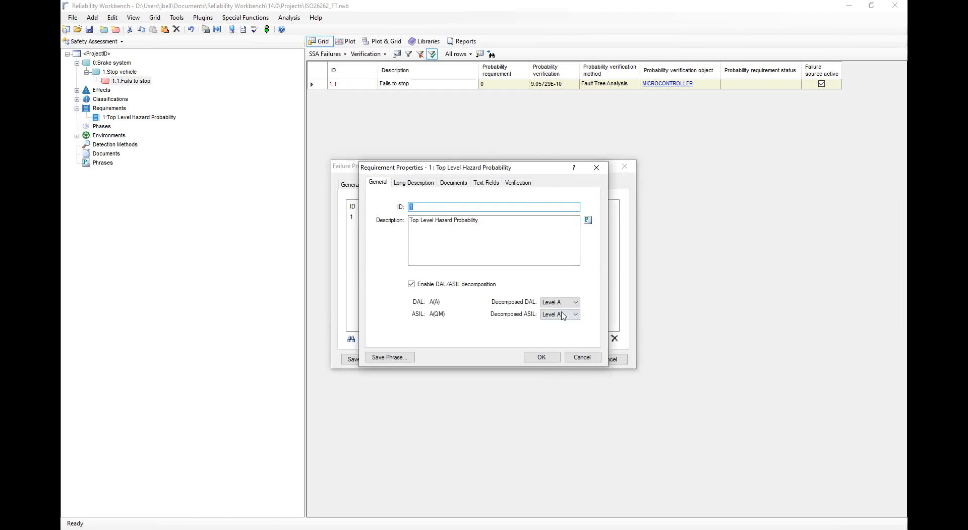
- Look through the available decomposed ASIL and DAL levels of the Top Level Hazard Probability requirement, keeping Level A for both
left_click(546, 315)
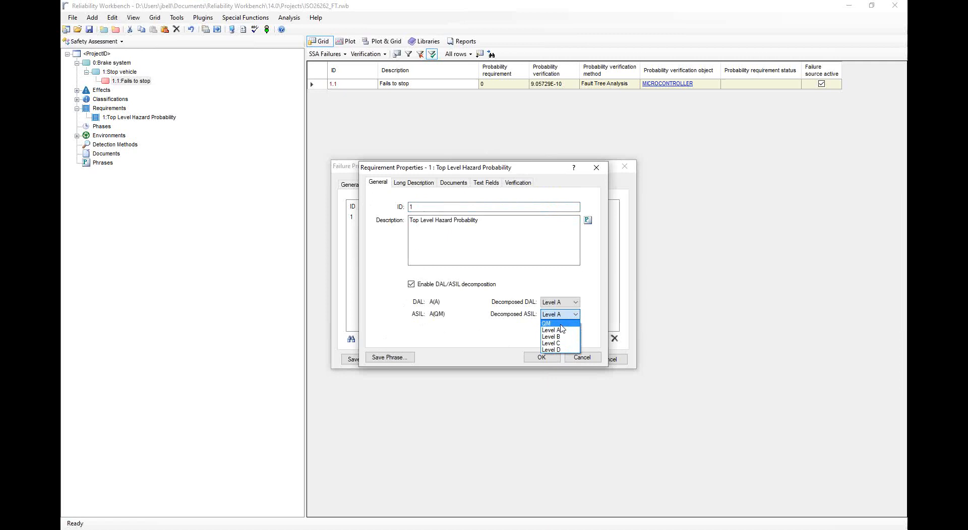
left_click(555, 329)
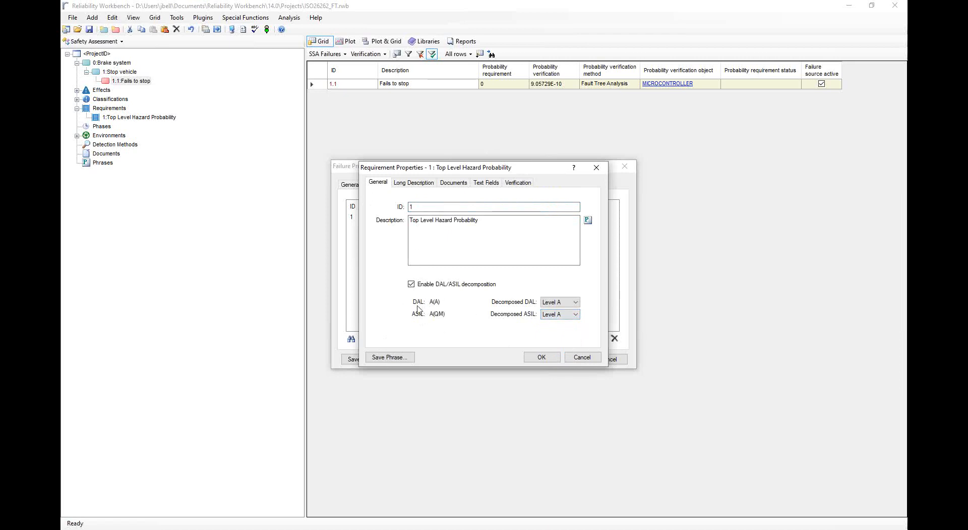
left_click(568, 302)
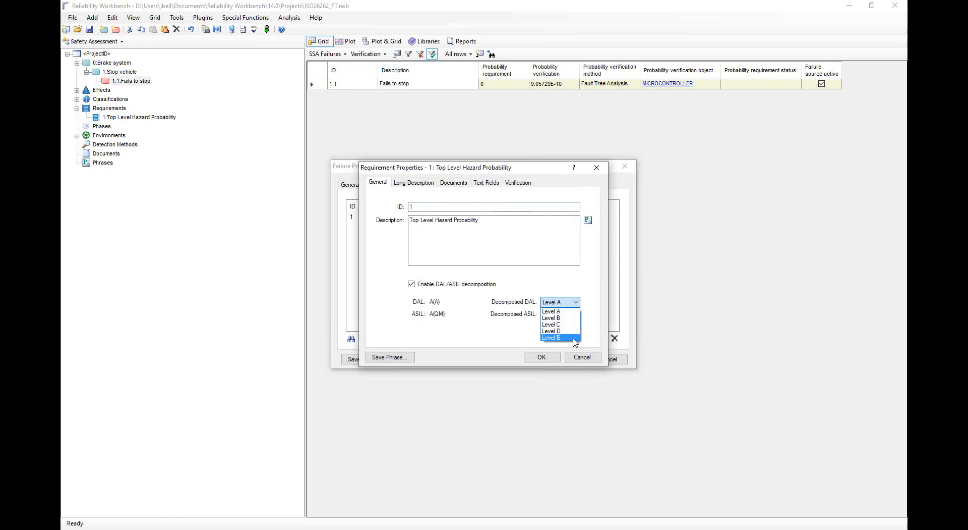
left_click(574, 312)
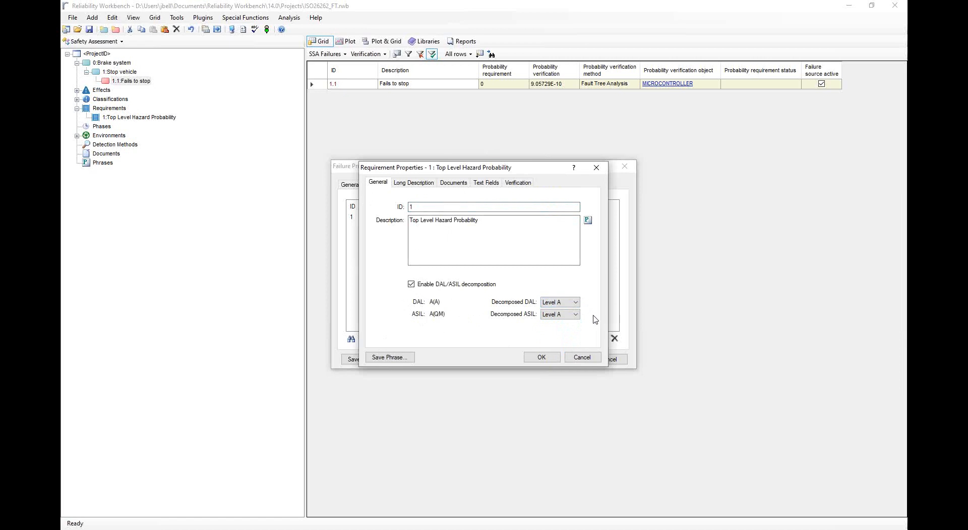
left_click(569, 315)
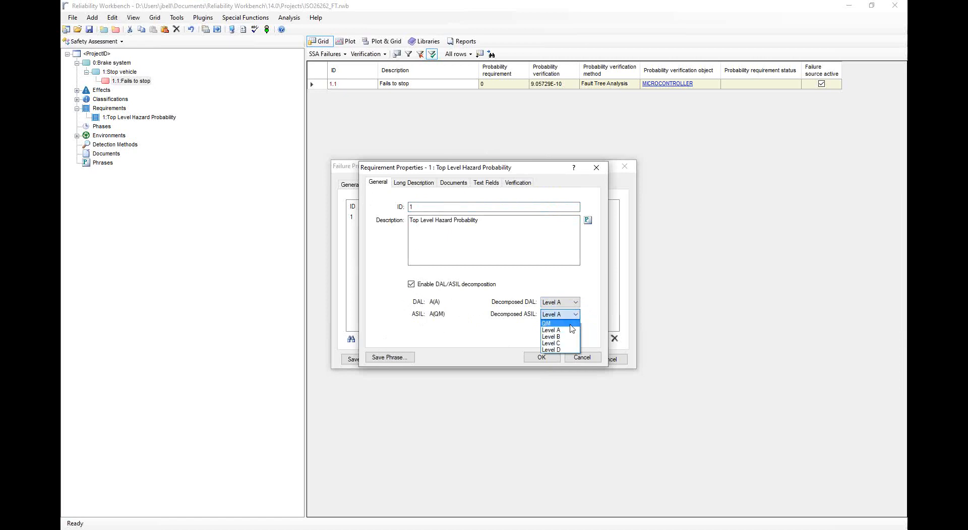
left_click(573, 302)
left_click(573, 302)
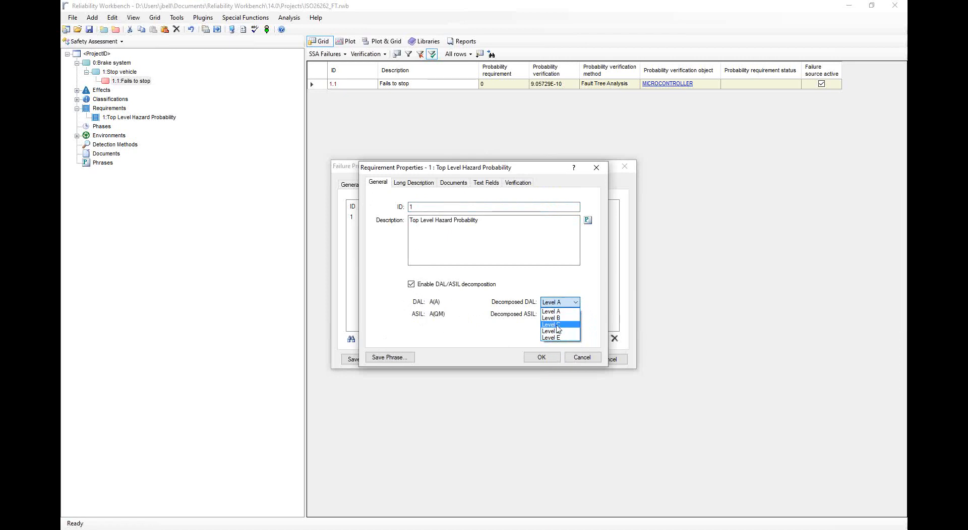
left_click(560, 311)
- Set the requirement's decomposed ASIL to Level D and accept the requirement properties
left_click(574, 314)
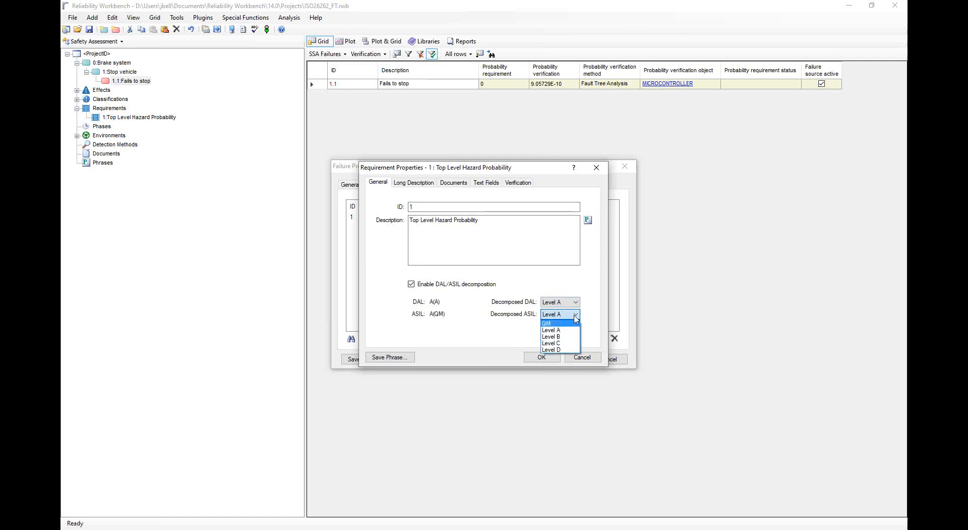
left_click(570, 351)
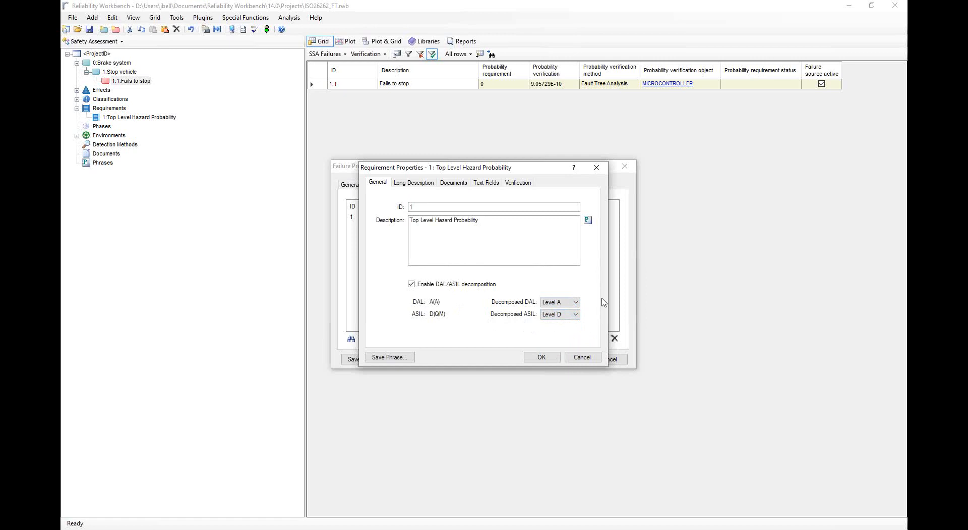
left_click(543, 357)
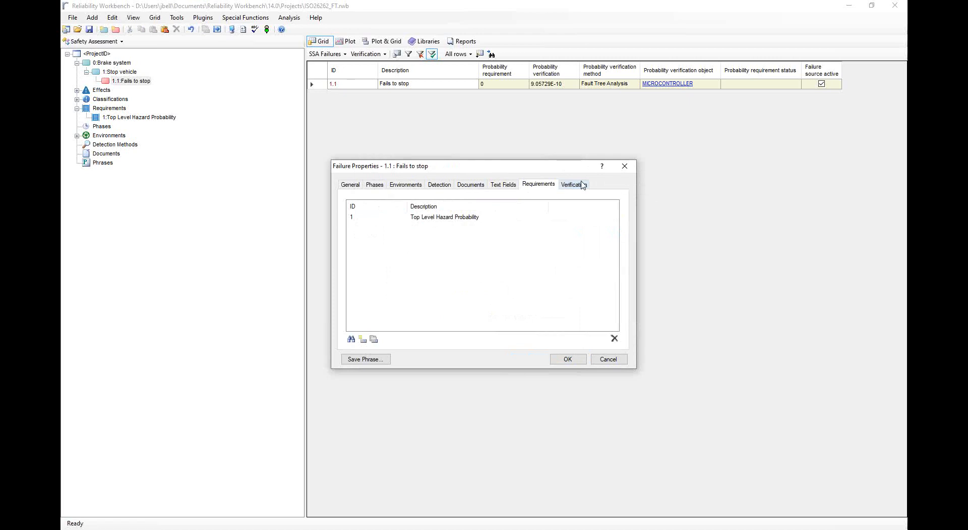
- Reopen the Top Level Hazard Probability requirement, review its probability verification data, and close the requirement properties
left_click(582, 186)
left_click(532, 187)
left_click(442, 217)
left_click(374, 339)
left_click(530, 186)
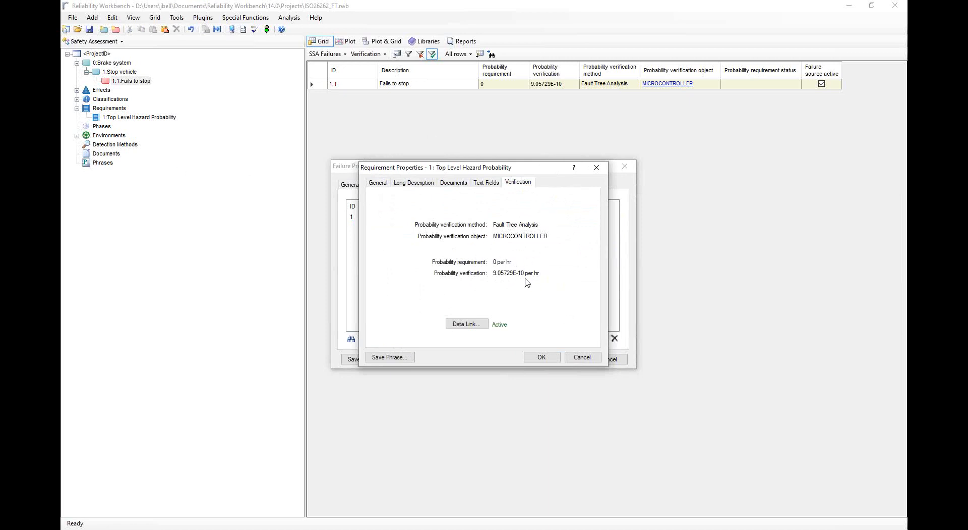
left_click(542, 357)
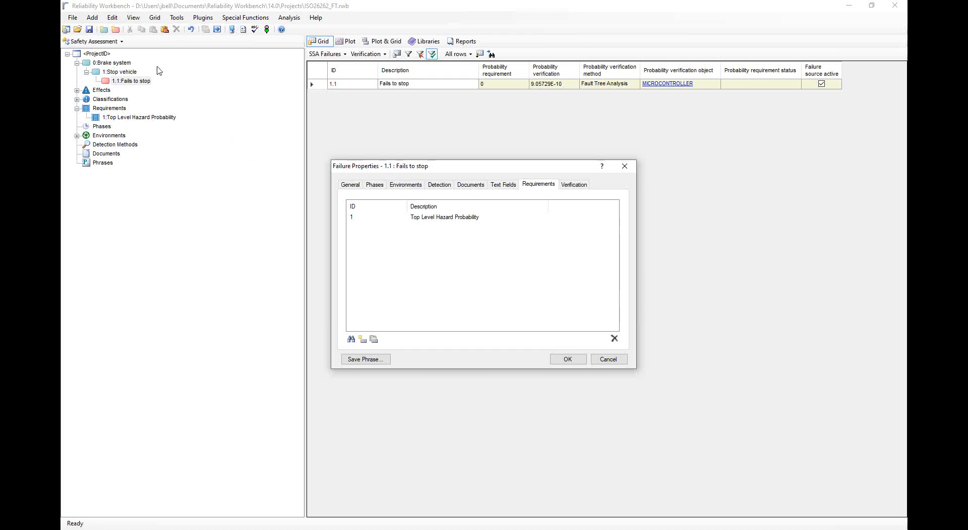
- Accept the properties of failure 1.1 Fails to stop and switch to the Fault tree module
left_click(568, 359)
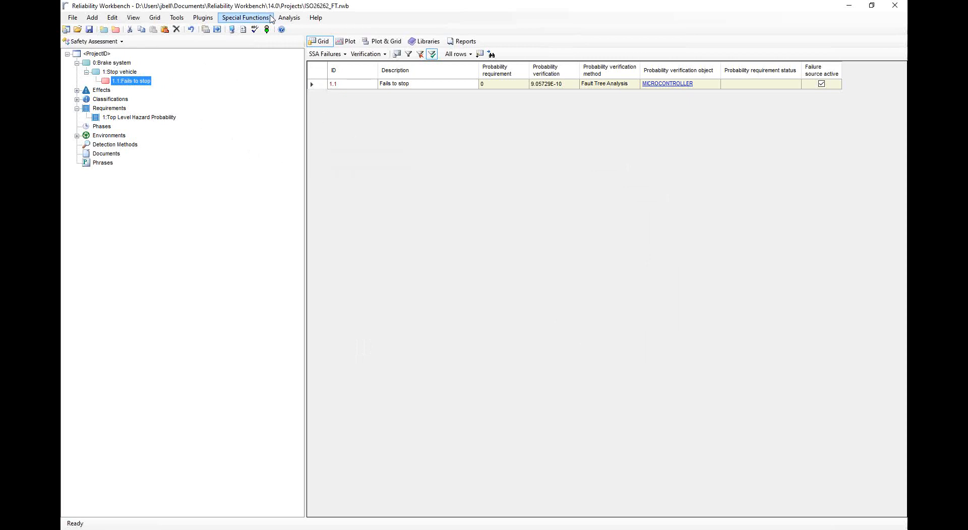
left_click(296, 18)
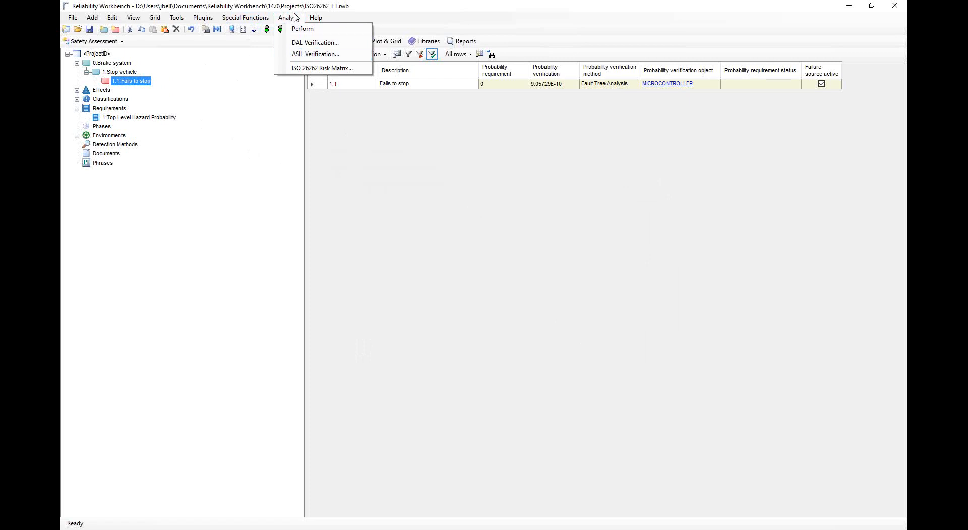
left_click(297, 18)
left_click(116, 43)
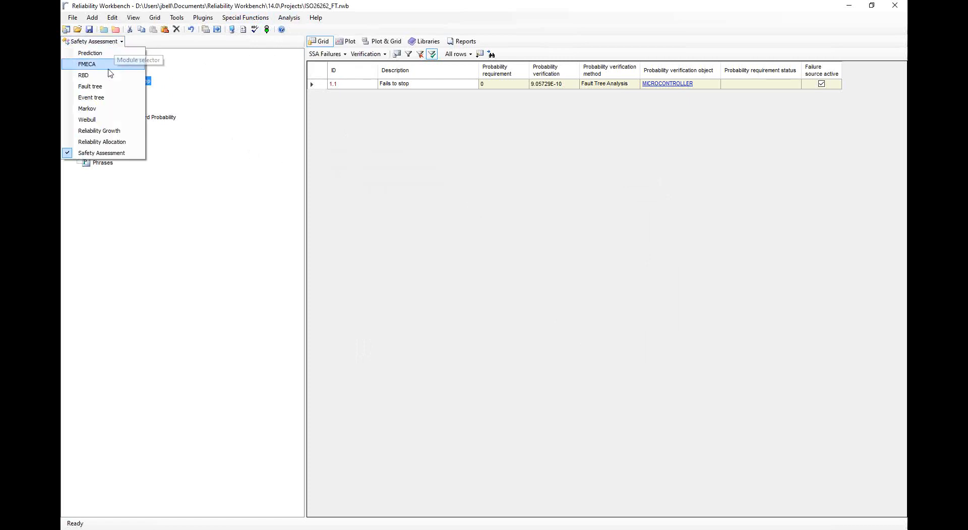
left_click(110, 87)
left_click(678, 247)
- Enable ASIL for the Address Decoder Permanent Failure Rate event and set its ASIL requirement to Level D
left_click(510, 232)
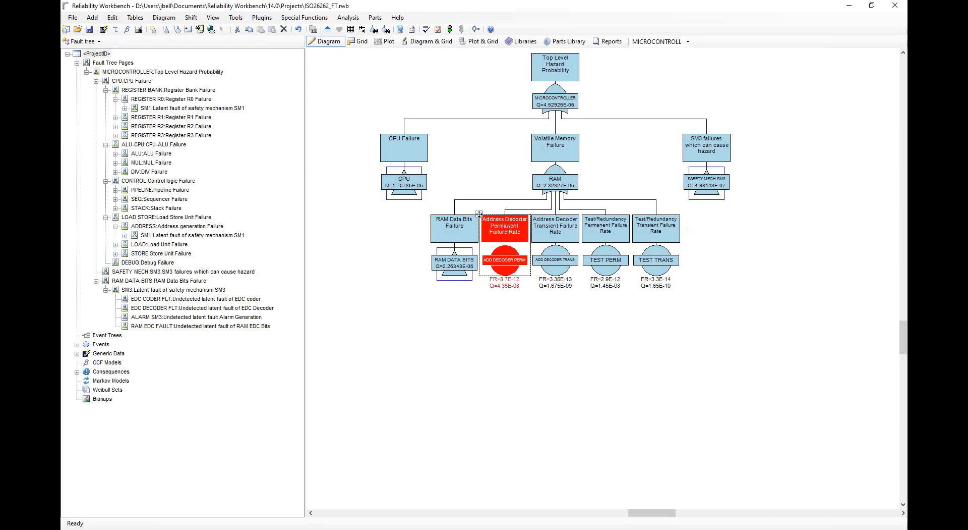
double_click(509, 233)
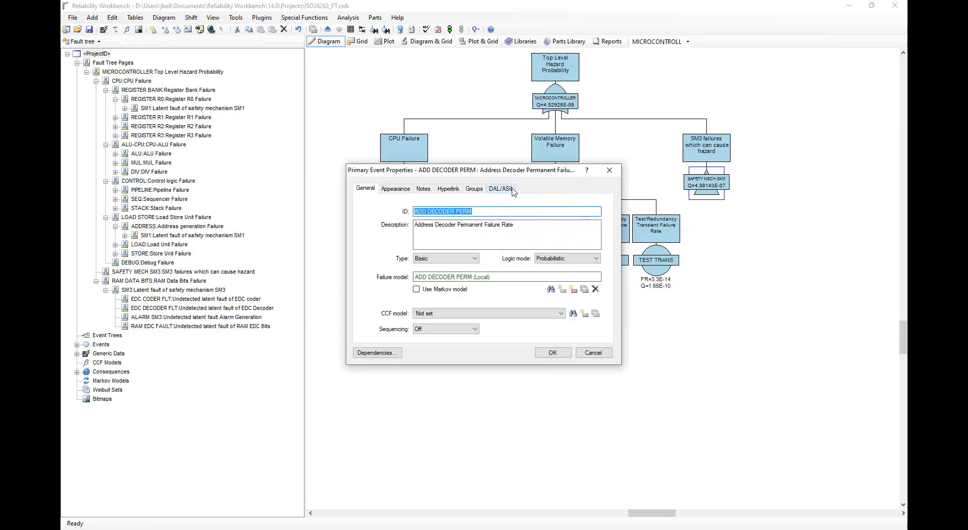
left_click(510, 190)
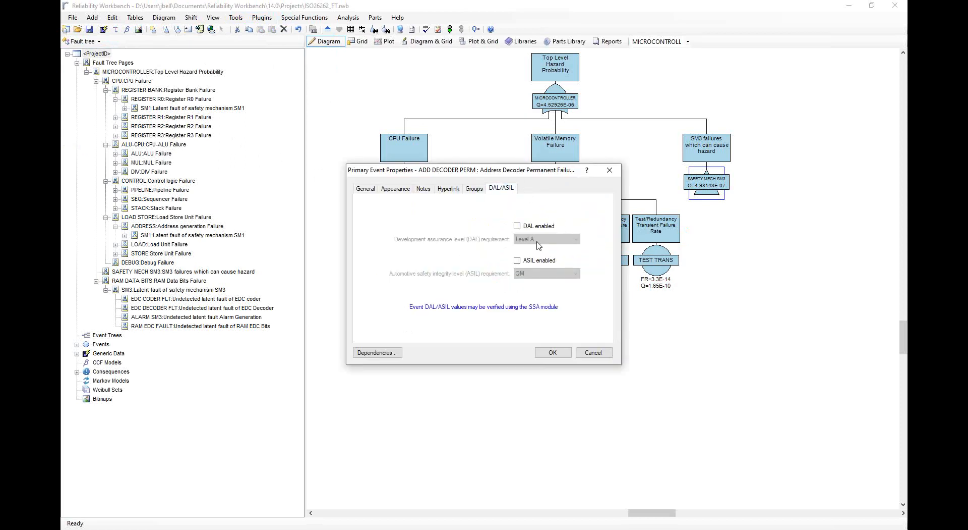
left_click(536, 260)
left_click(552, 273)
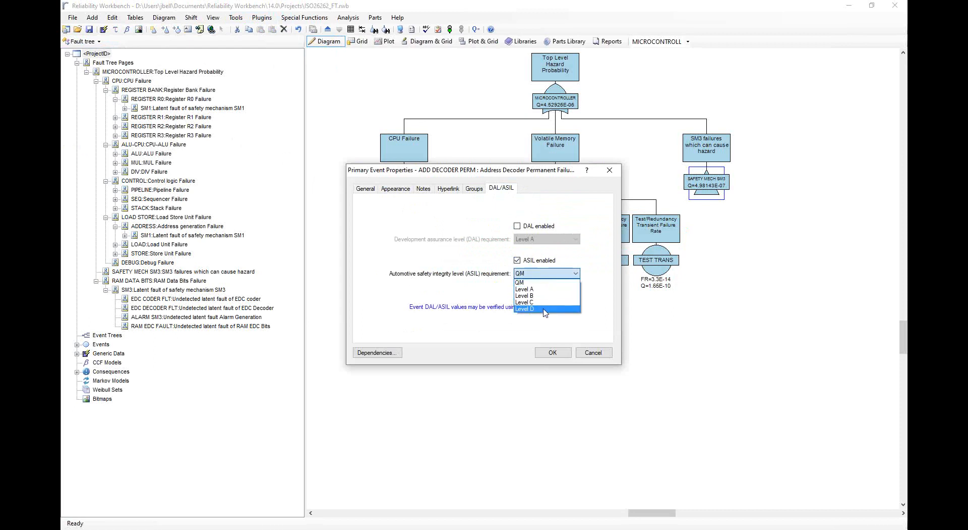
left_click(545, 309)
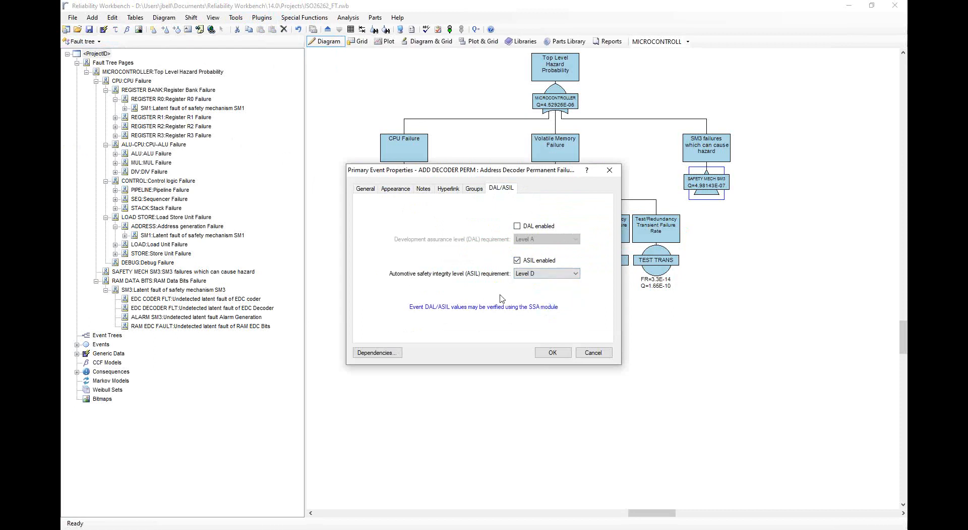
left_click(553, 353)
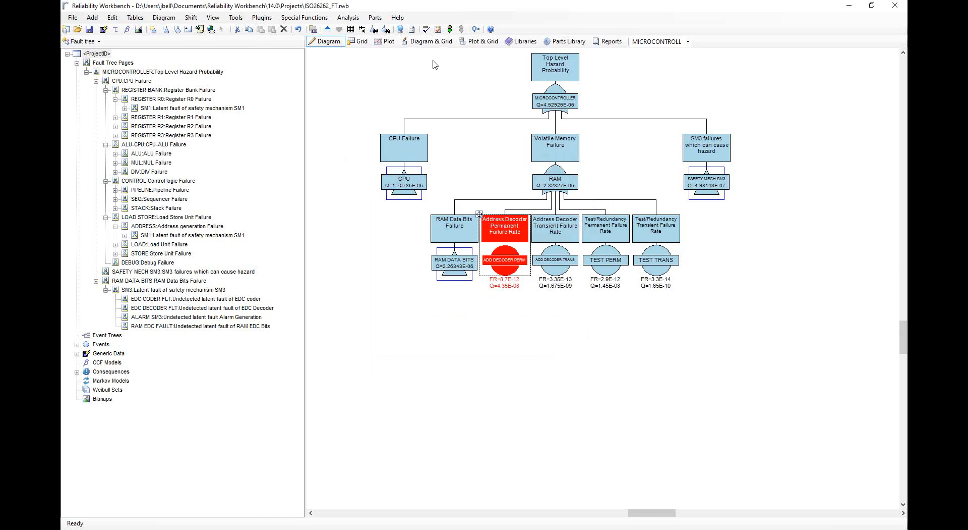
- Run the fault tree analysis, dismiss its results, and return to the Safety Assessment module
left_click(450, 29)
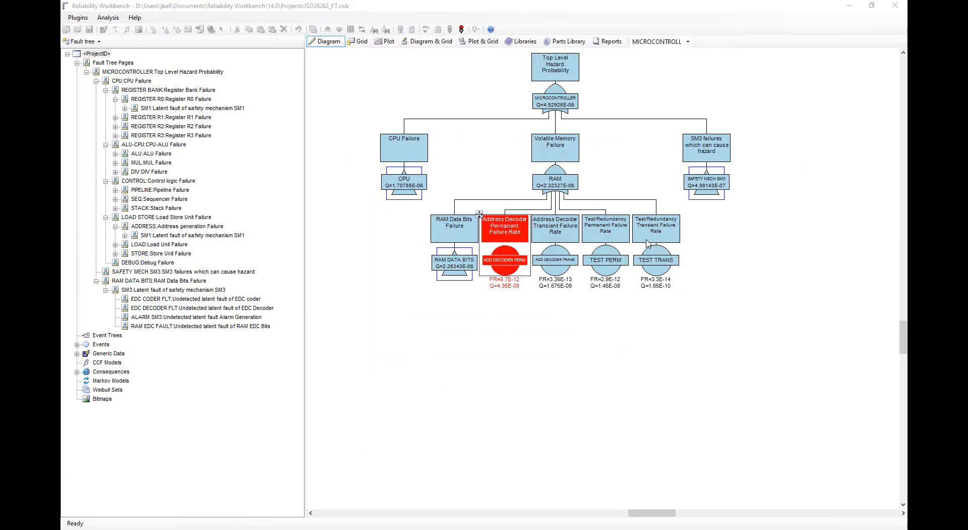
left_click(498, 305)
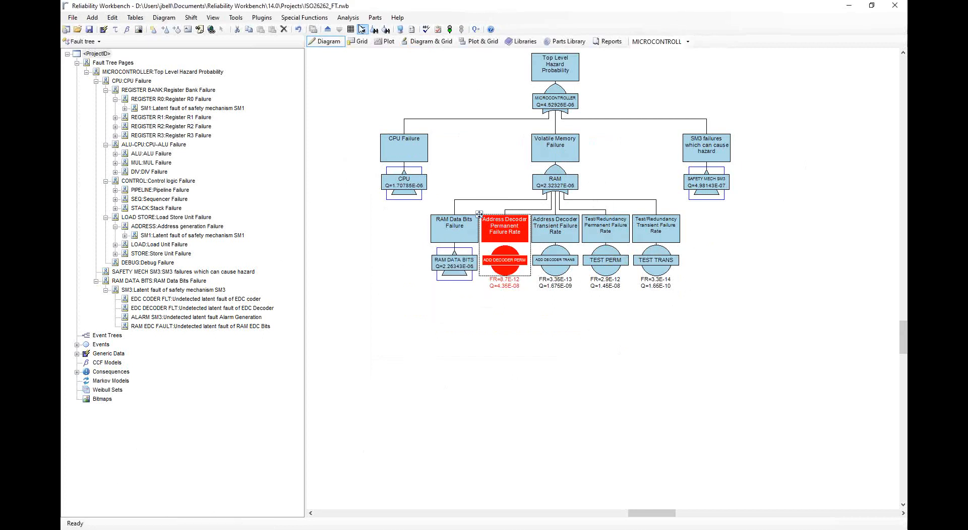
left_click(81, 42)
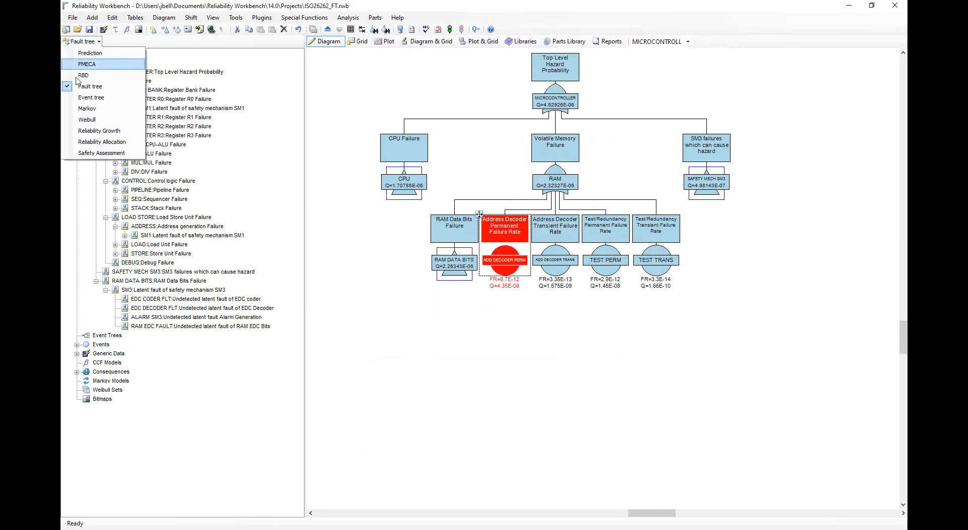
left_click(87, 153)
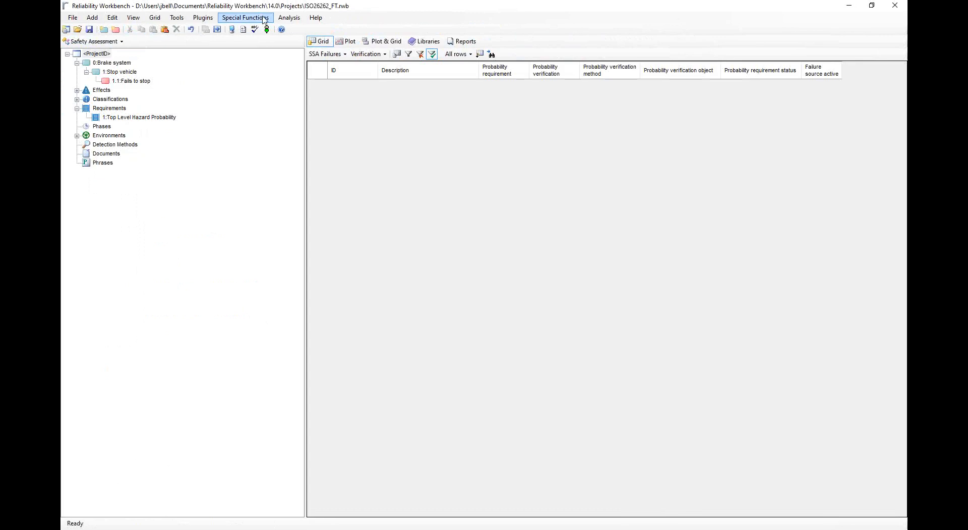
- Review the ASIL verification of requirement RQ-1 through its minimal cut sets down to ADD DECODER PERM, and close the verification
left_click(289, 18)
left_click(298, 54)
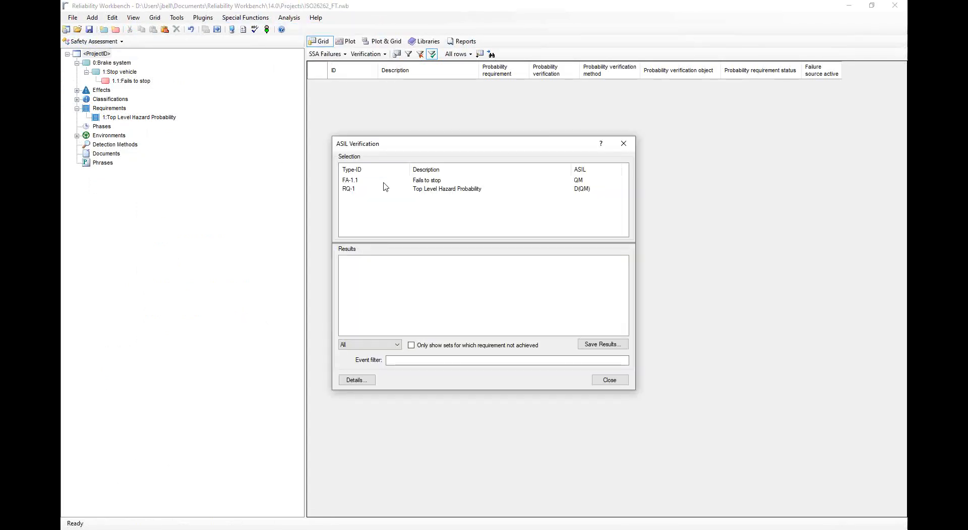
left_click(408, 188)
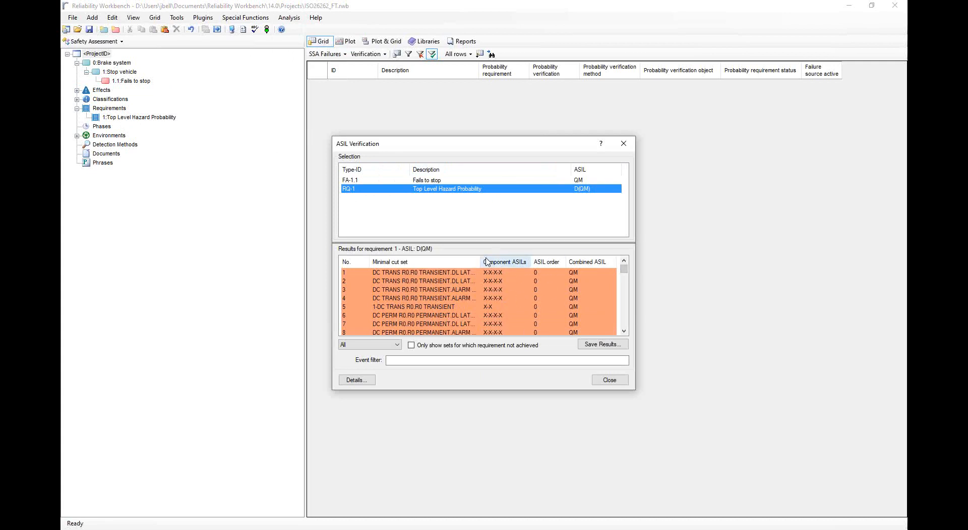
left_click_drag(625, 269, 626, 327)
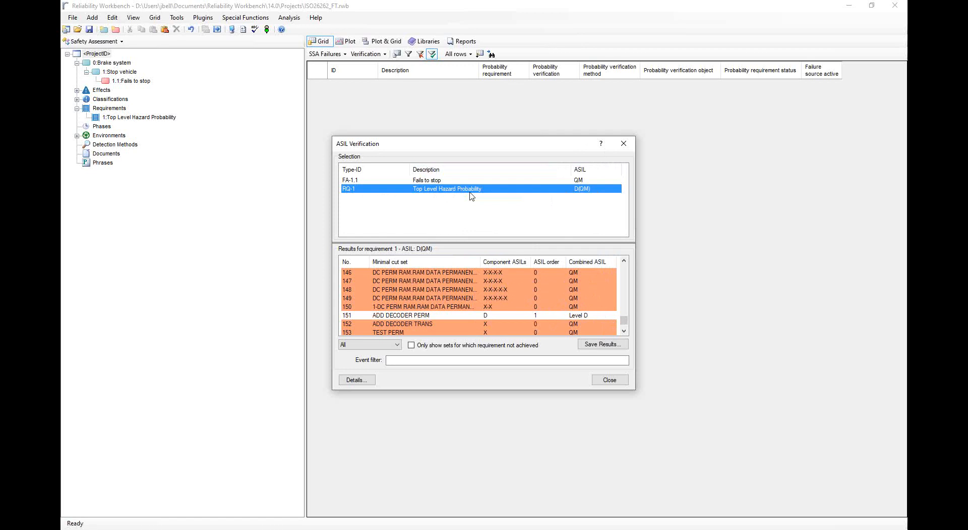
left_click(610, 380)
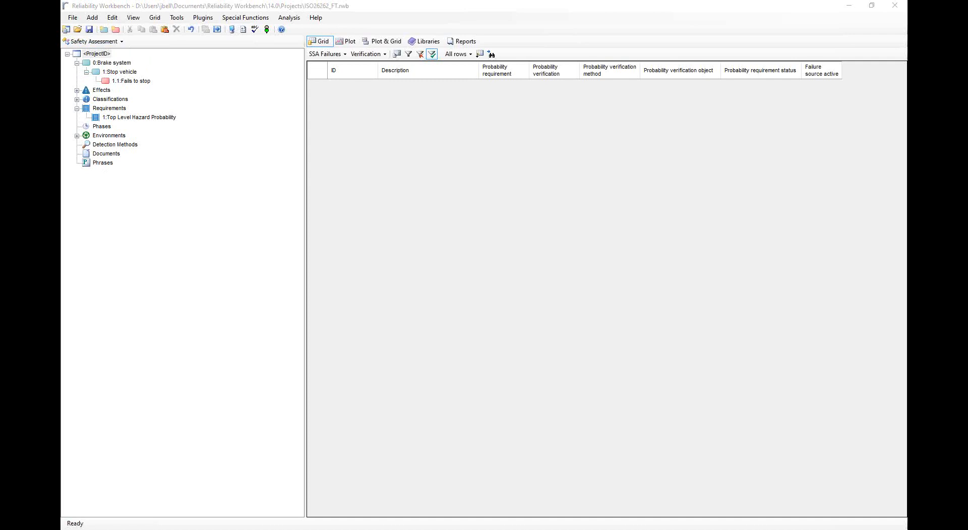
- Switch to the Data Link Manager, view the properties of a new link, and cancel it
left_click_drag(61, 187, 410, 0)
left_click_drag(493, 99, 258, 92)
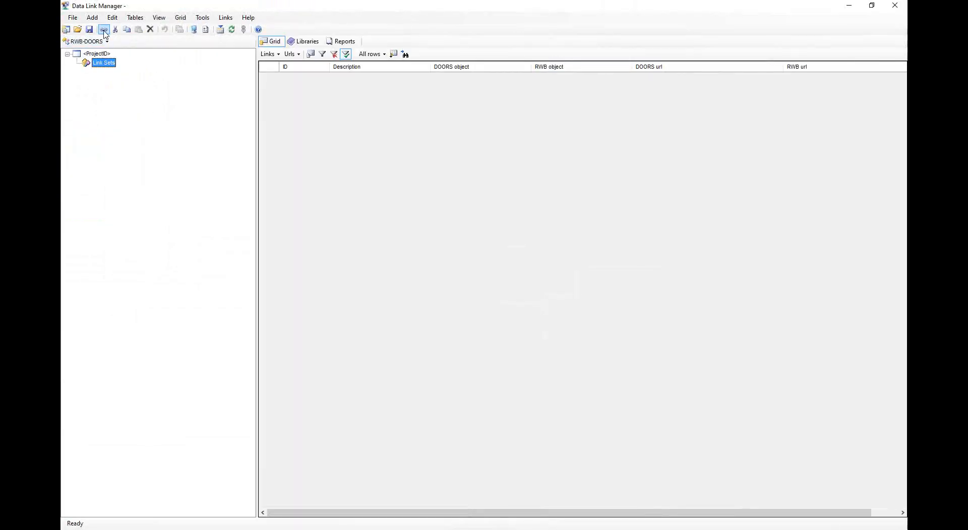
left_click(103, 30)
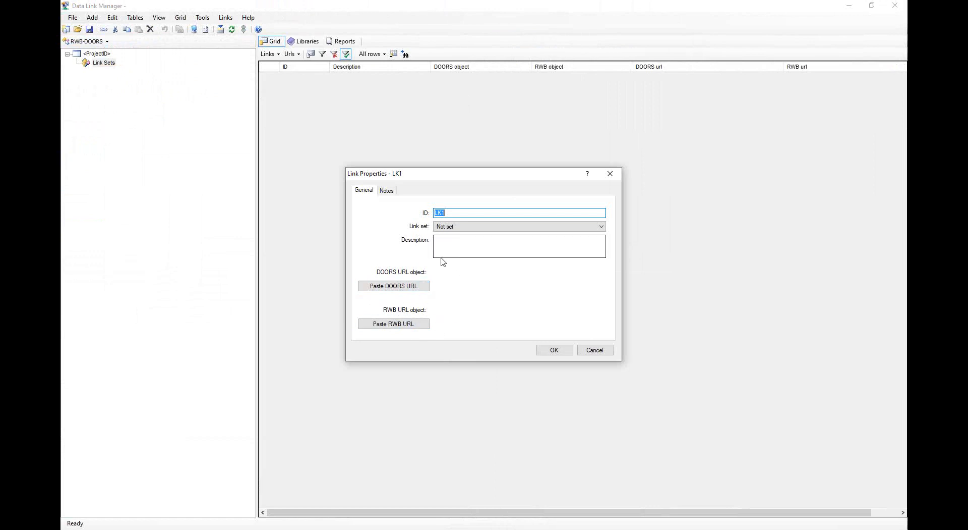
left_click(597, 351)
- Examine the link commands for reading and updating column values, importing DOORS objects and transferring DOORS functions
left_click(227, 18)
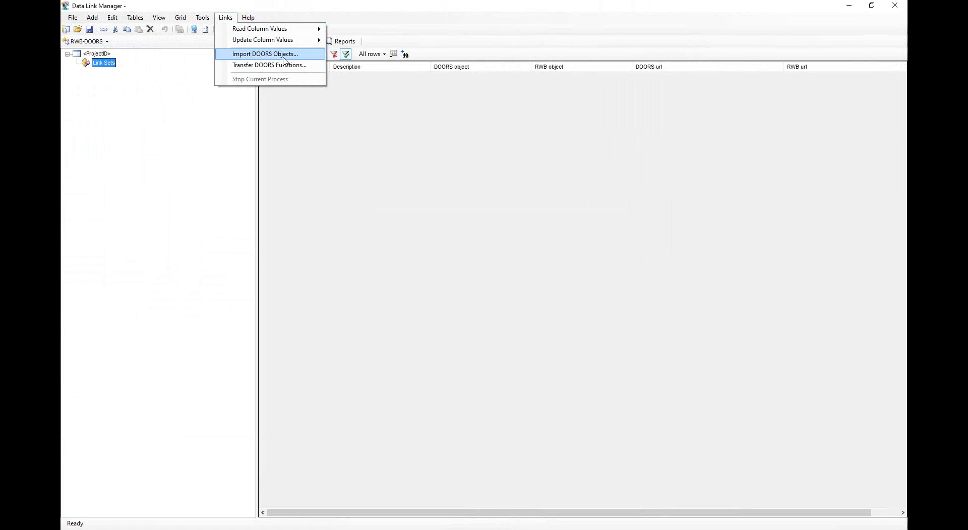
mouse_move(310, 44)
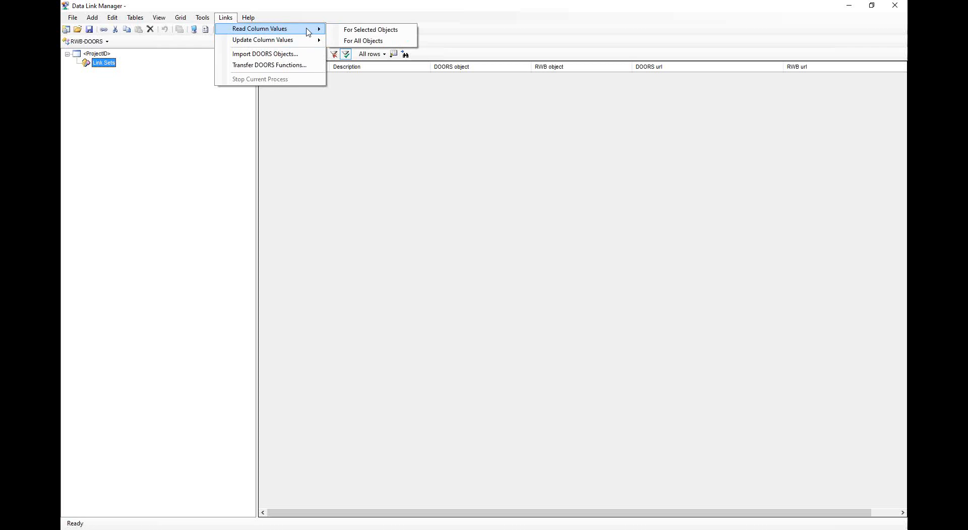
left_click(367, 175)
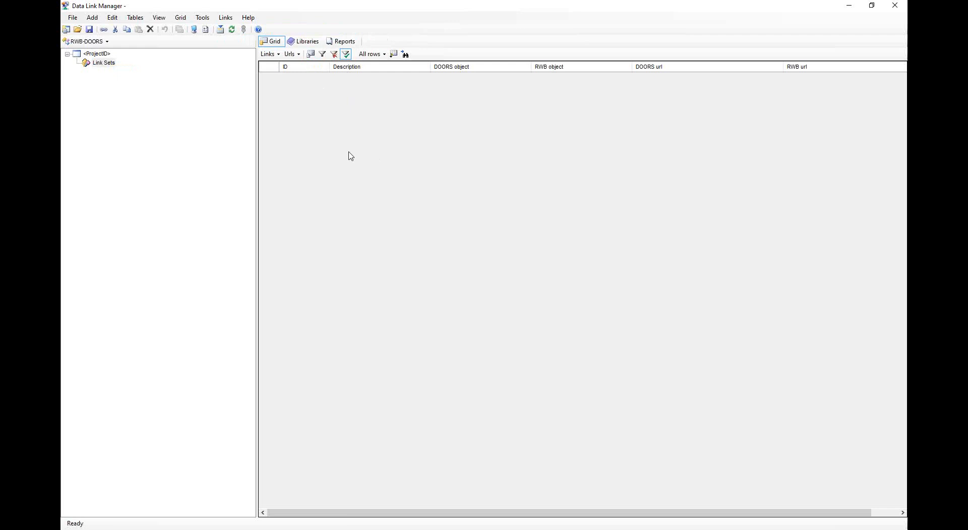
- Bring up a new link under Link Sets to review its DOORS and RWB URL options, and cancel it
left_click(102, 64)
left_click(104, 29)
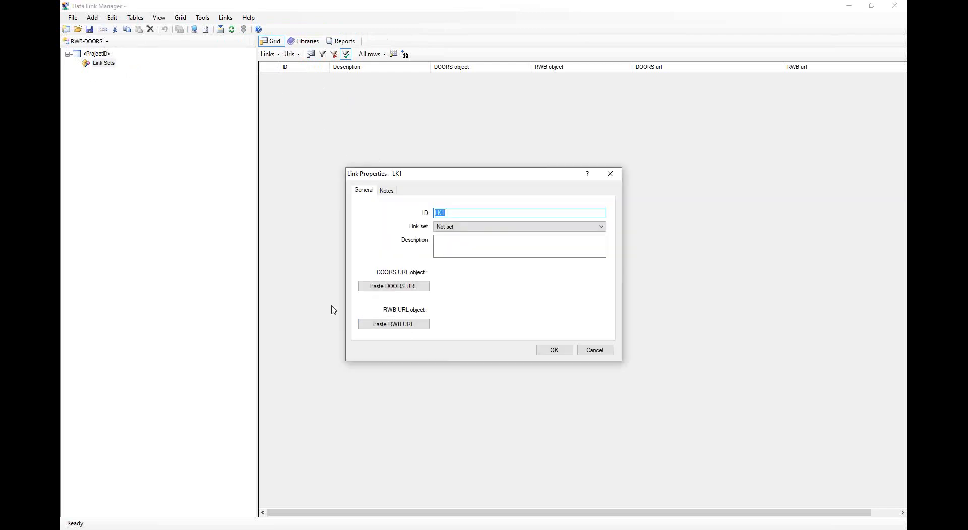
left_click(594, 349)
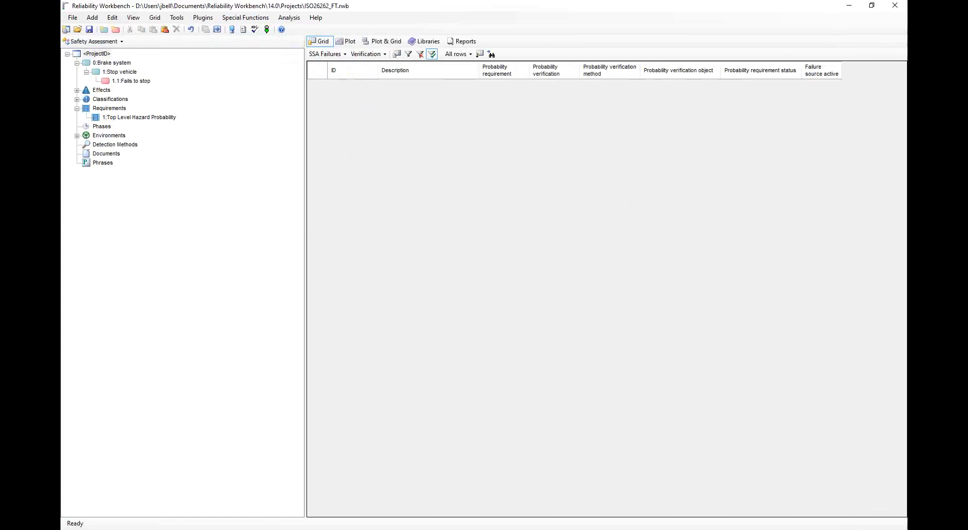
- Switch Reliability Workbench to the fault tree module and copy the URL of the Top Level Hazard Probability gate MICROCONTROLLER
left_click(94, 41)
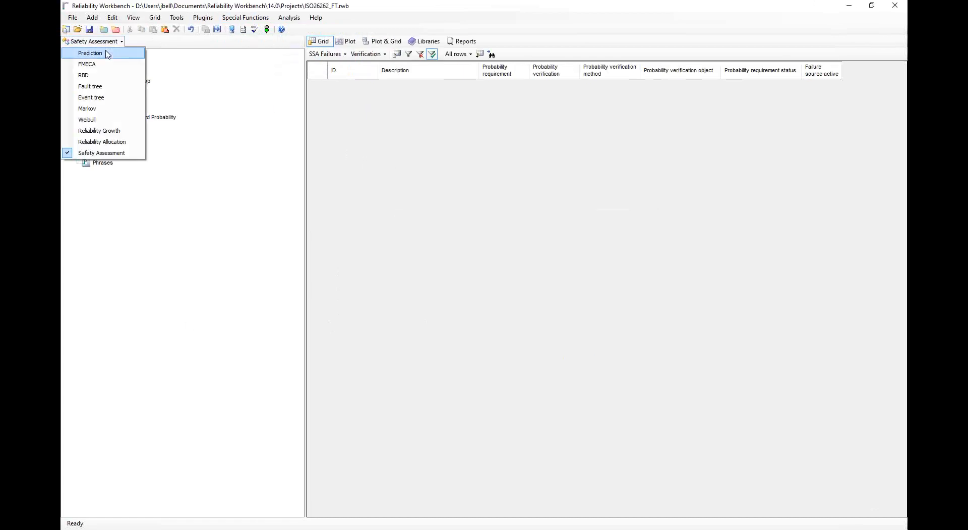
left_click(90, 86)
left_click(547, 76)
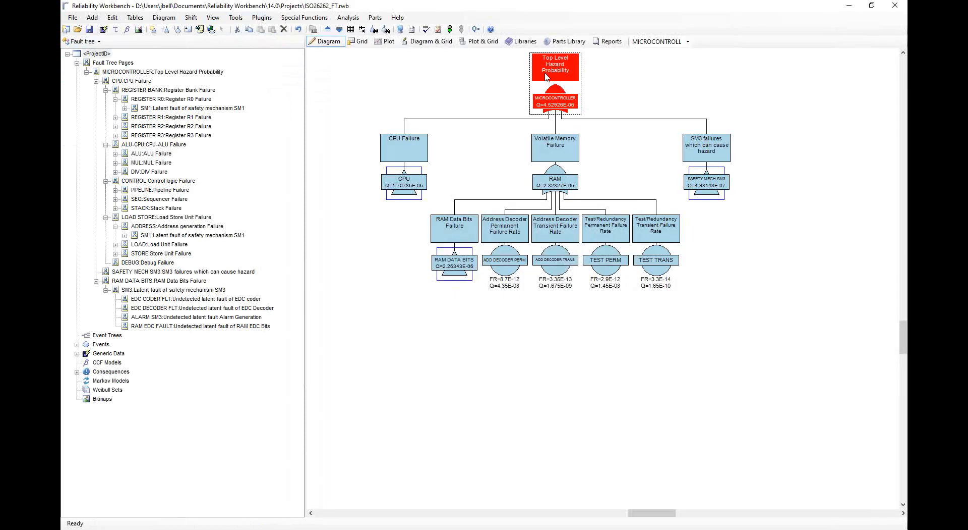
left_click(235, 18)
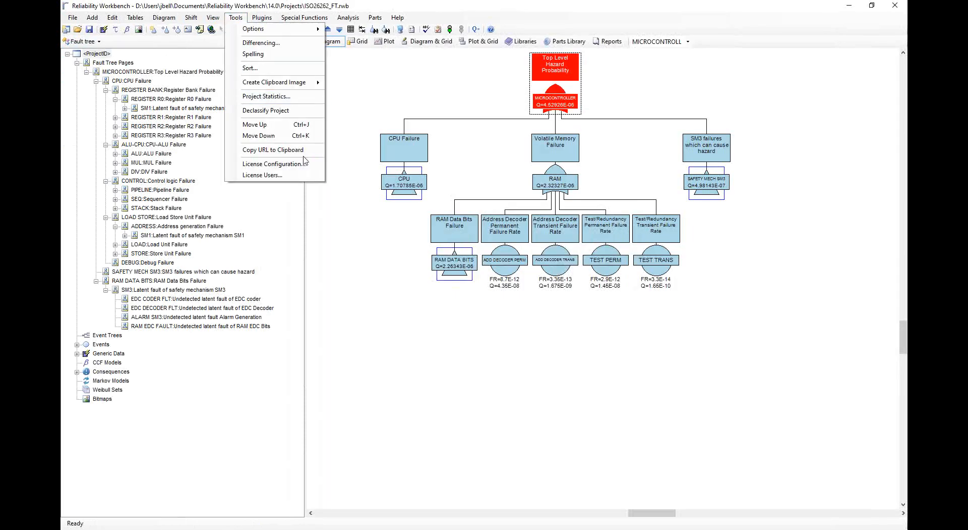
left_click(276, 150)
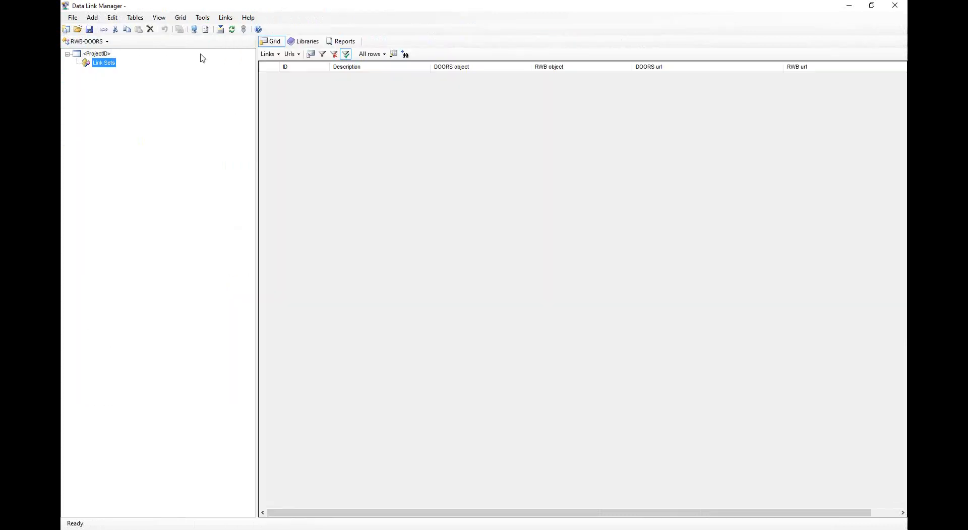
- In the Data Link Manager, add a link under Link Sets with the copied gate URL as its RWB URL object
left_click(106, 30)
left_click(415, 327)
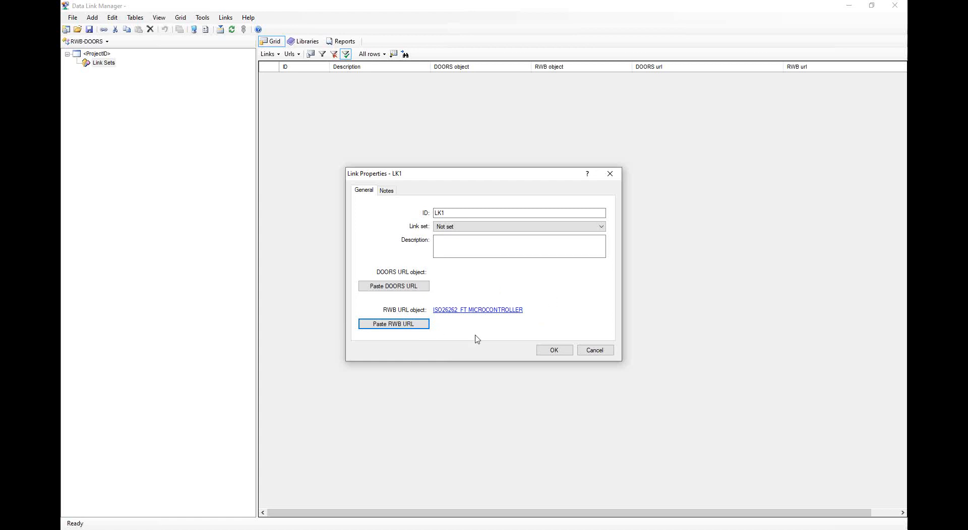
left_click(555, 350)
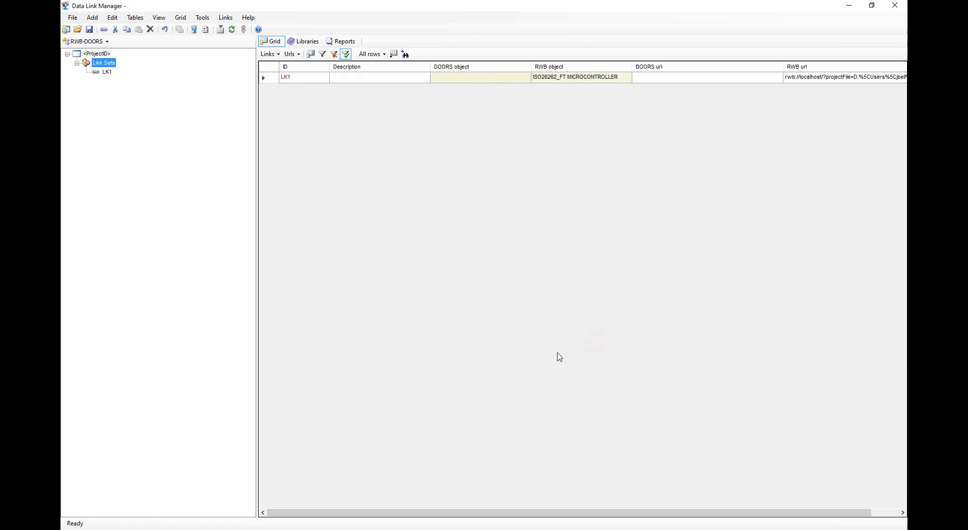